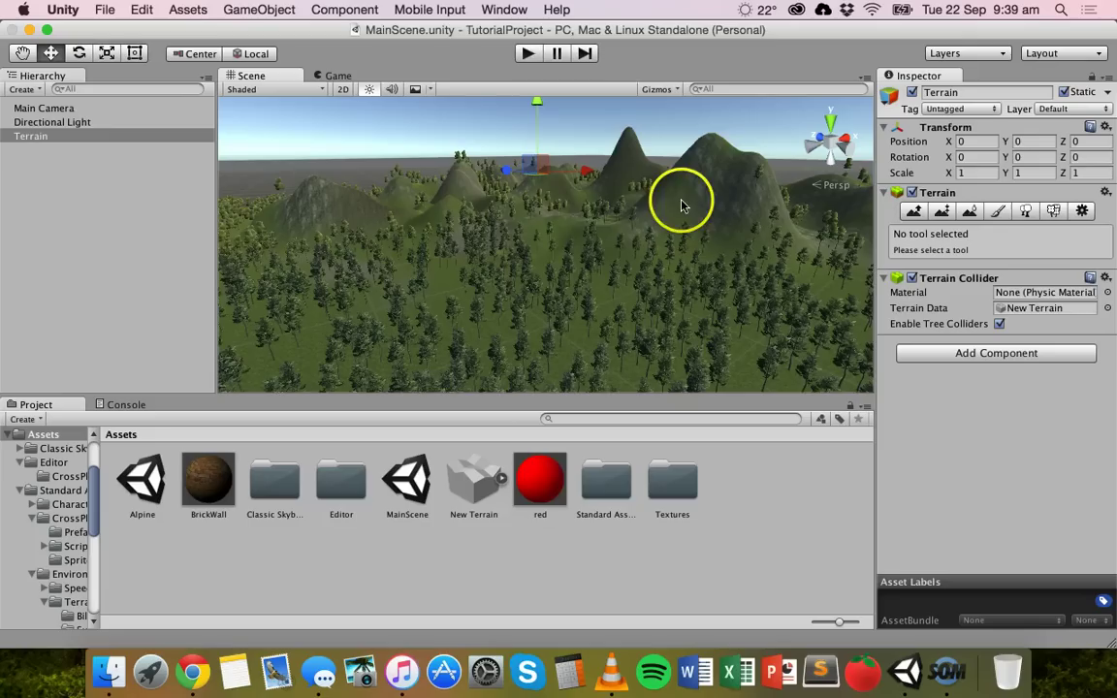
Select the Main Camera and run the scene in play mode to check its view of the terrain, stopping the game when done.
scroll(597, 267, "down", 5)
scroll(597, 267, "up", 4)
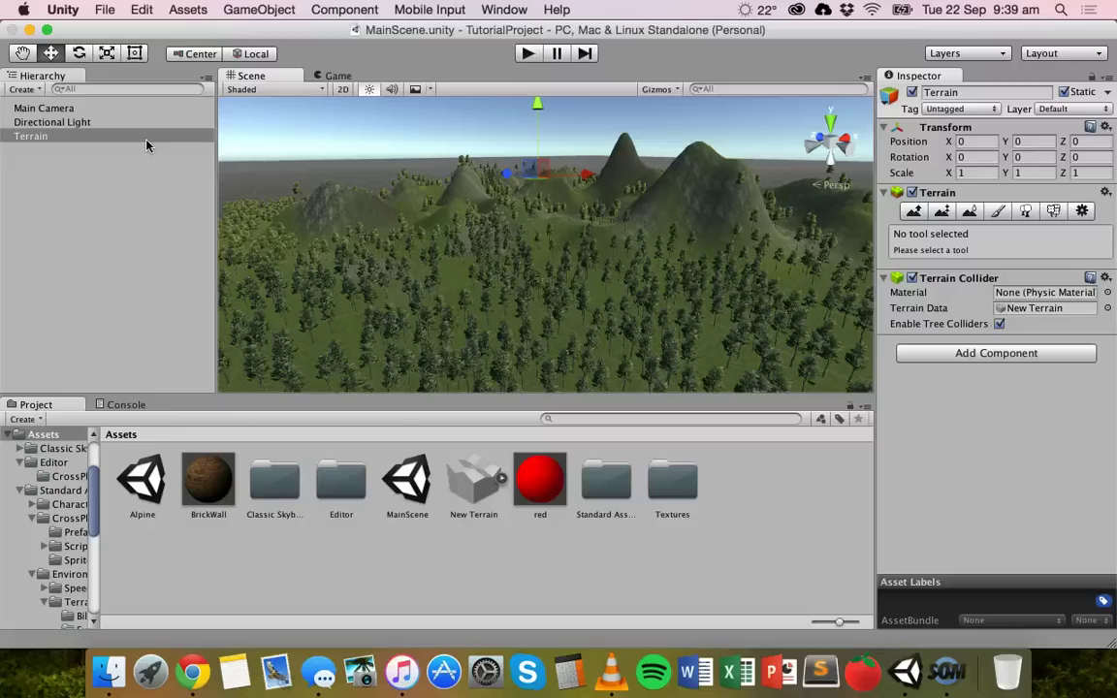
left_click(53, 110)
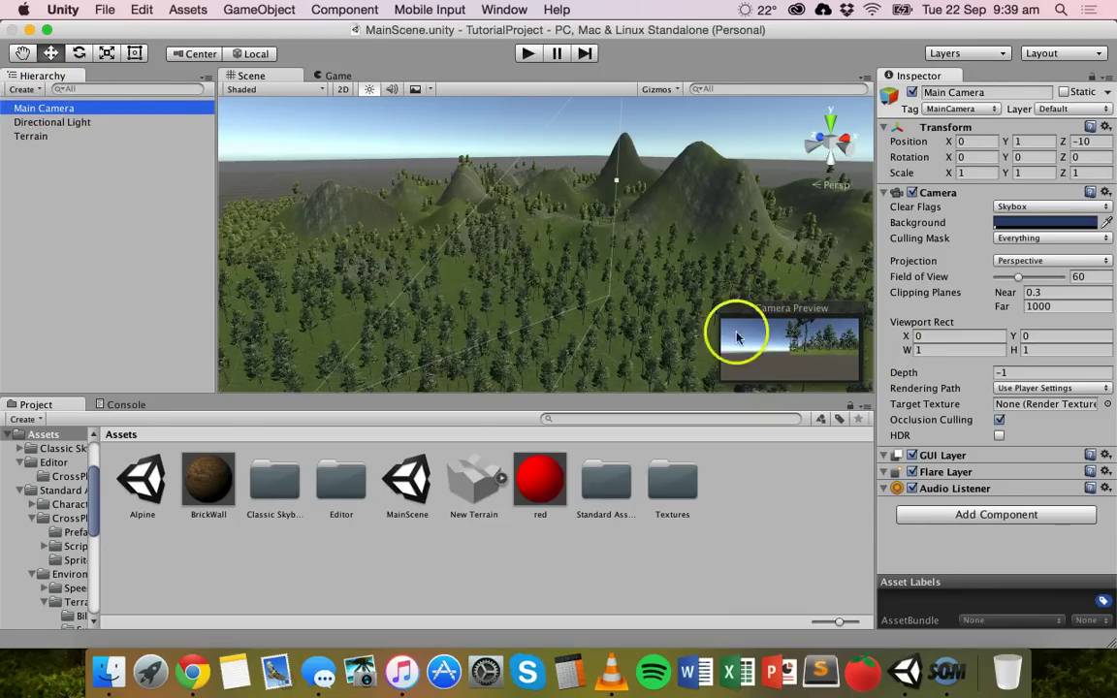
left_click(531, 60)
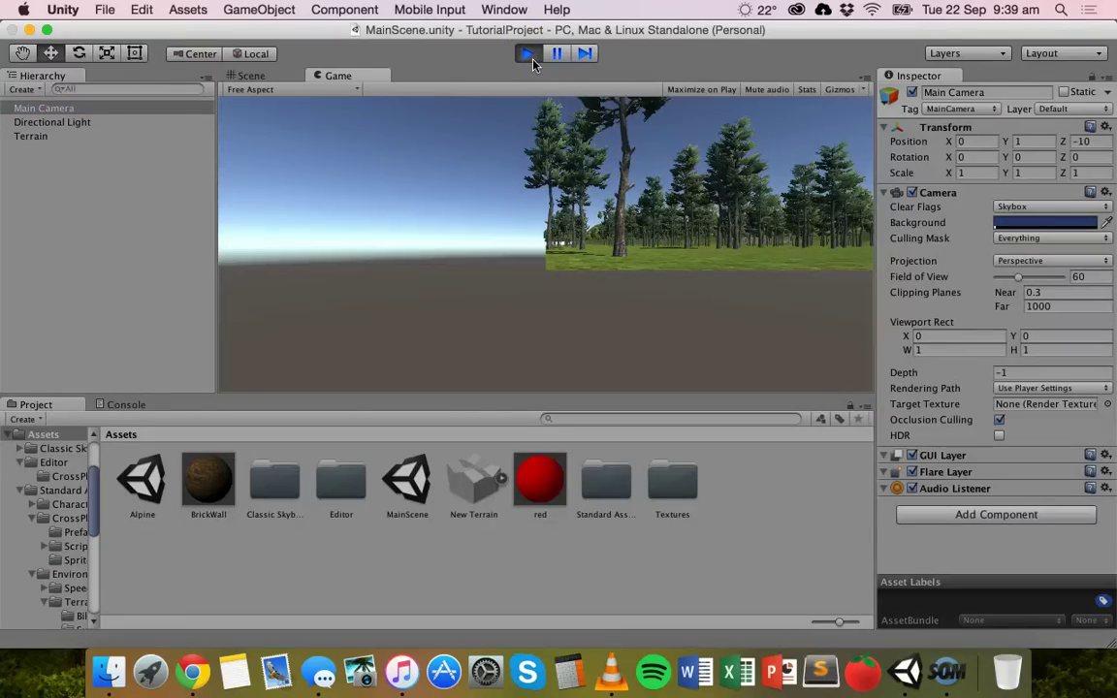
mouse_move(754, 294)
left_mouse_down()
mouse_move(562, 242)
mouse_move(570, 139)
mouse_move(633, 244)
mouse_move(554, 229)
left_mouse_up()
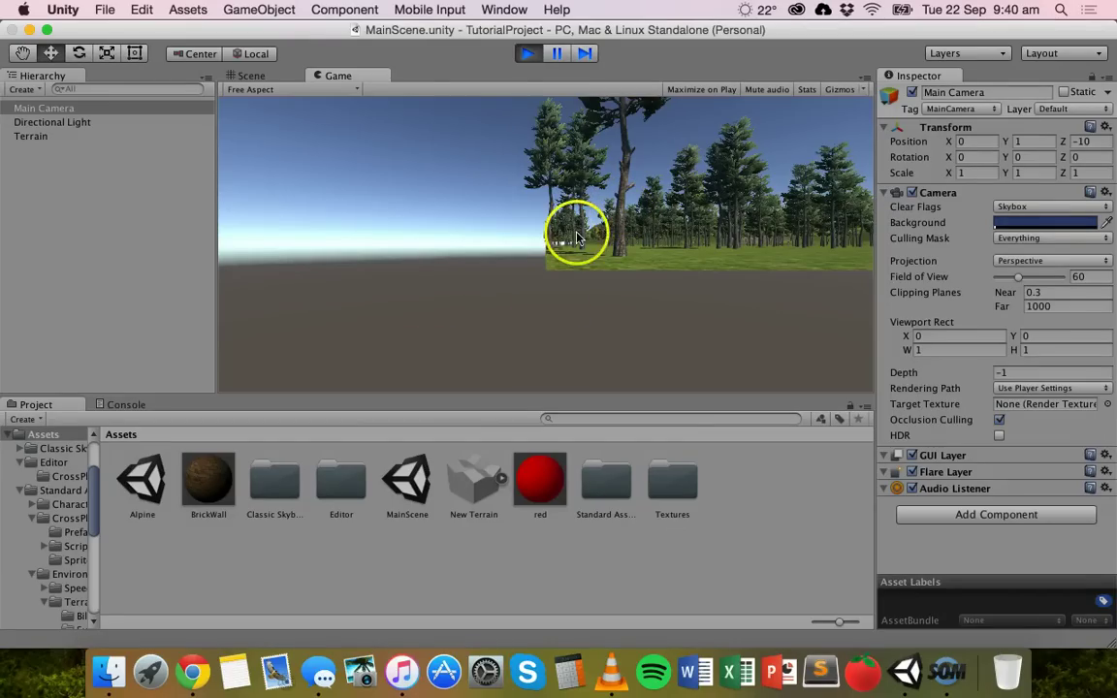
left_click(533, 56)
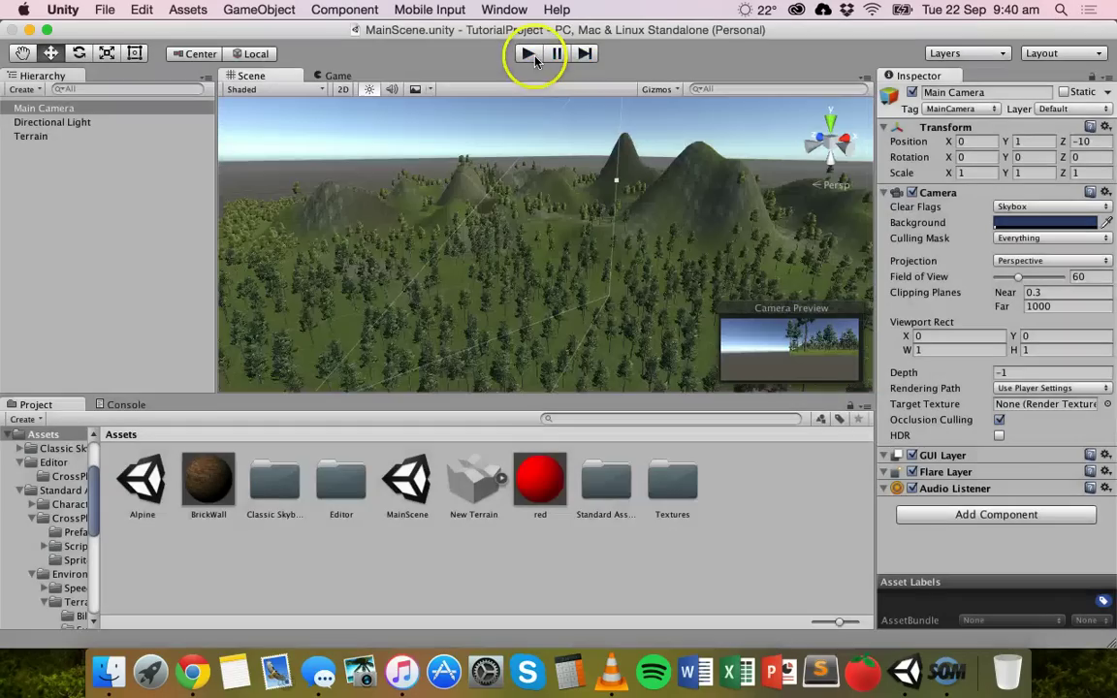
Delete the Main Camera, add a new camera object to the scene and keep it selected.
left_click(58, 111)
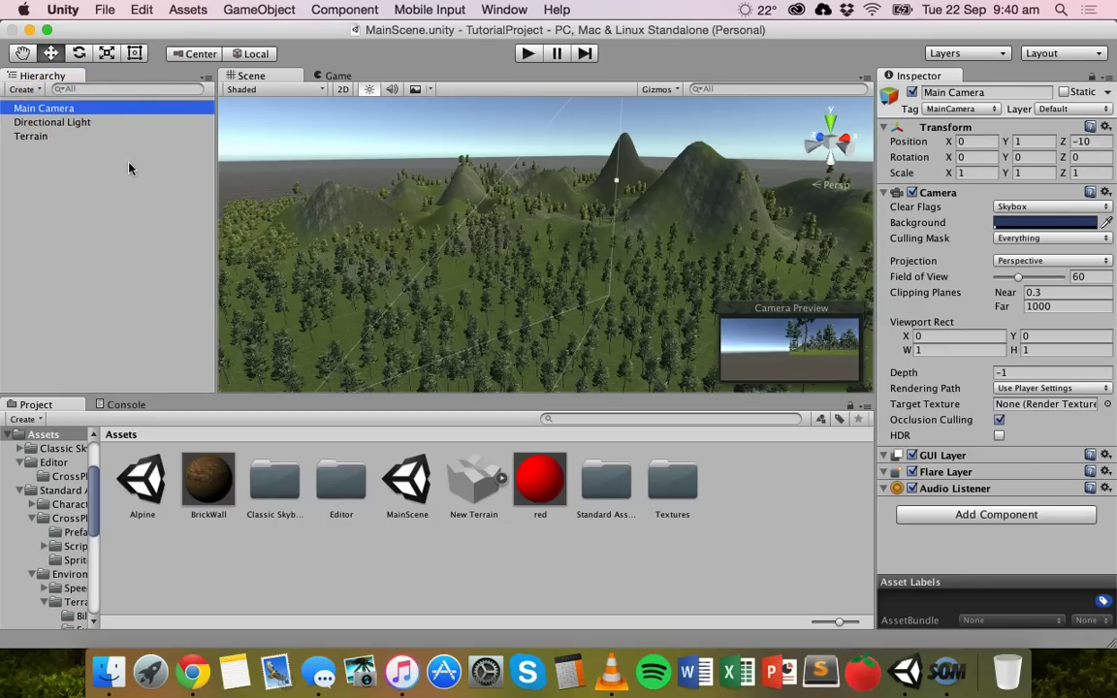
key("super+BackSpace")
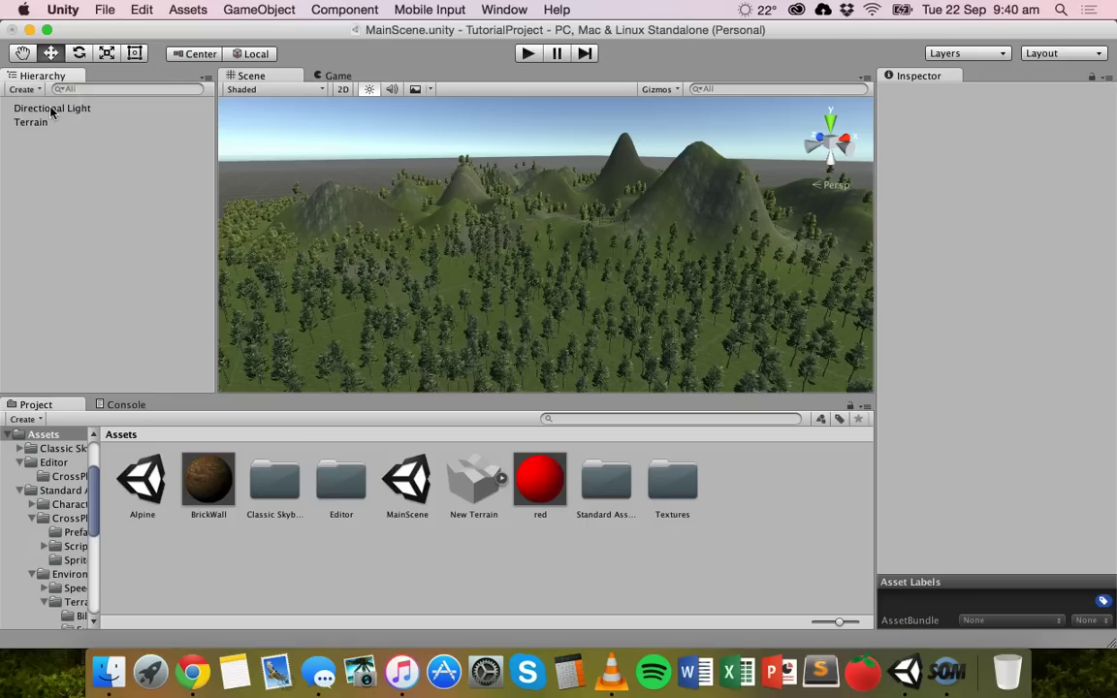
left_click(92, 99)
left_click(259, 9)
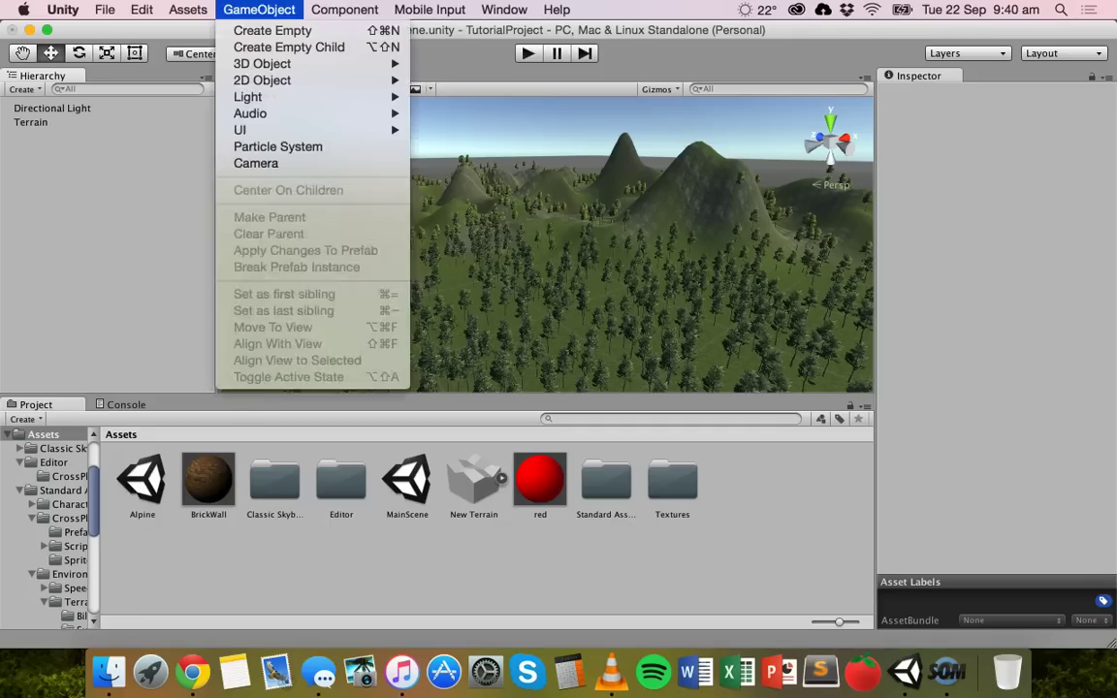
left_click(266, 64)
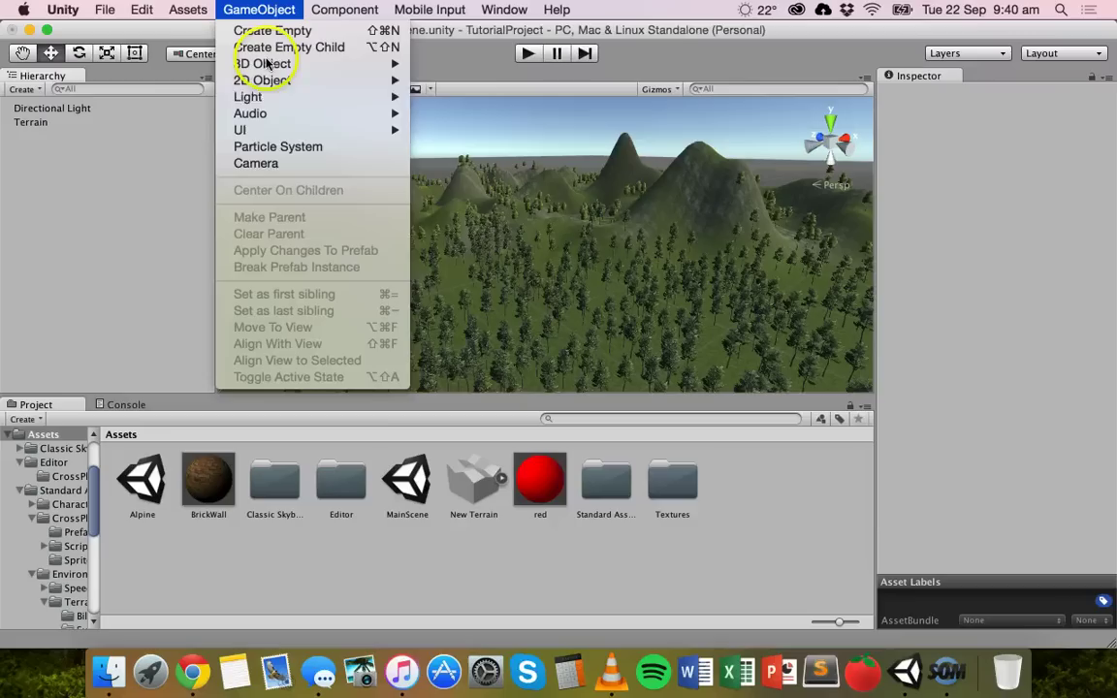
left_click(277, 167)
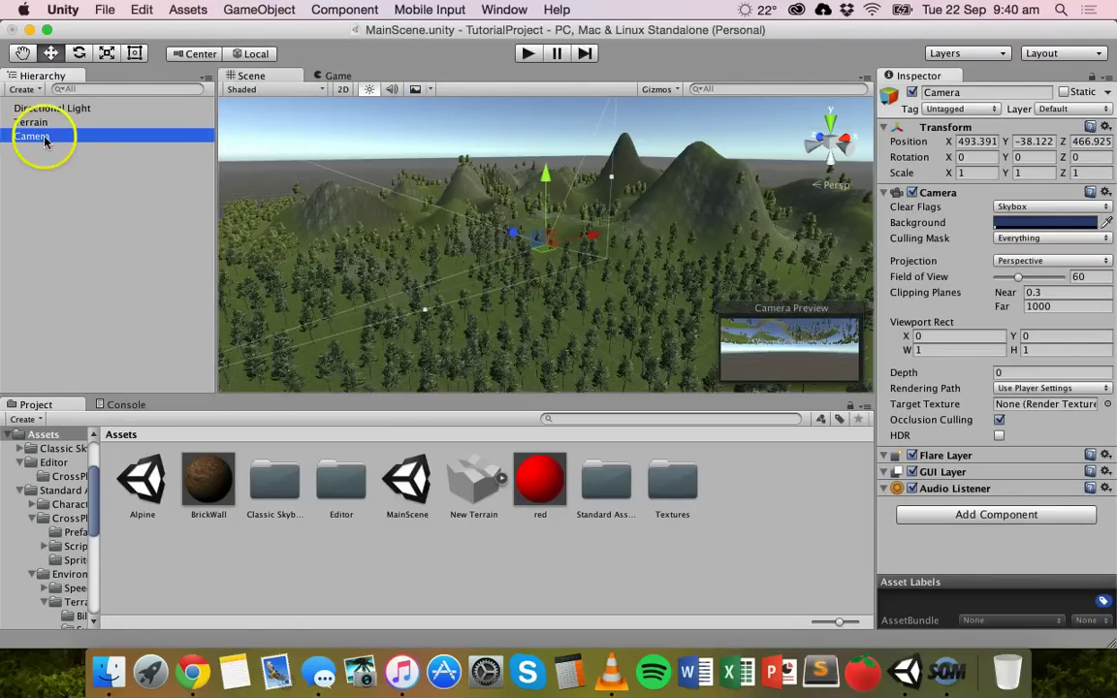
left_click(948, 93)
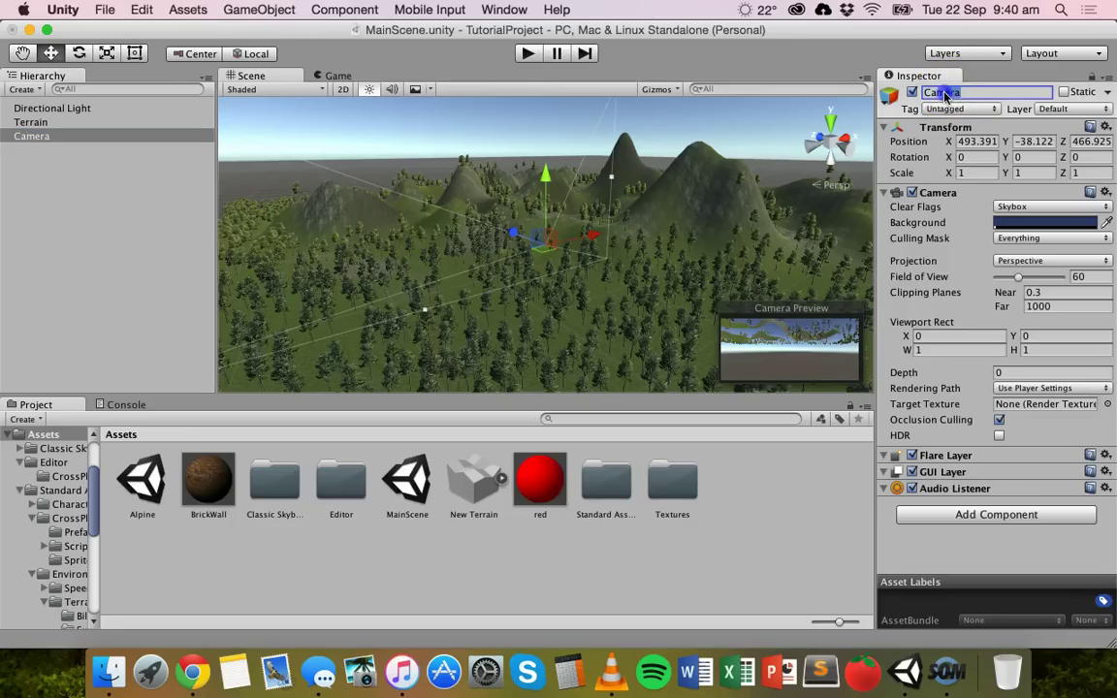
left_click(958, 93)
left_click(58, 138)
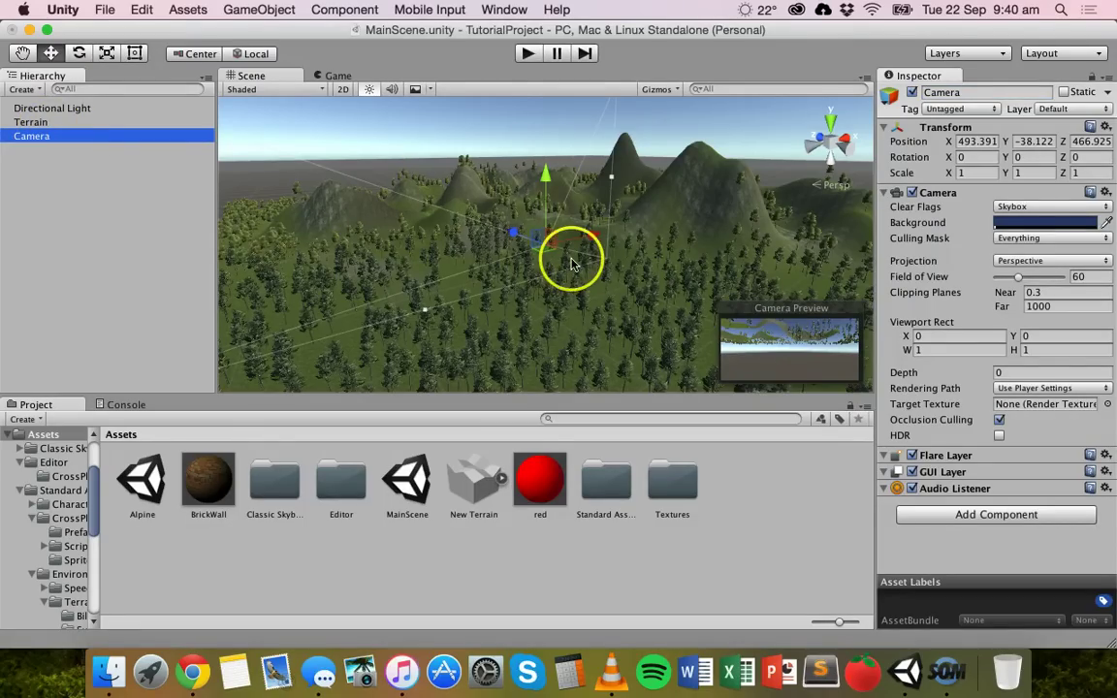
Raise the new camera above the ground and shift it along X into the hills, to about position X 632, Y 73, Z 467.
scroll(571, 257, "up", 5)
scroll(572, 262, "down", 5)
scroll(571, 264, "down", 2)
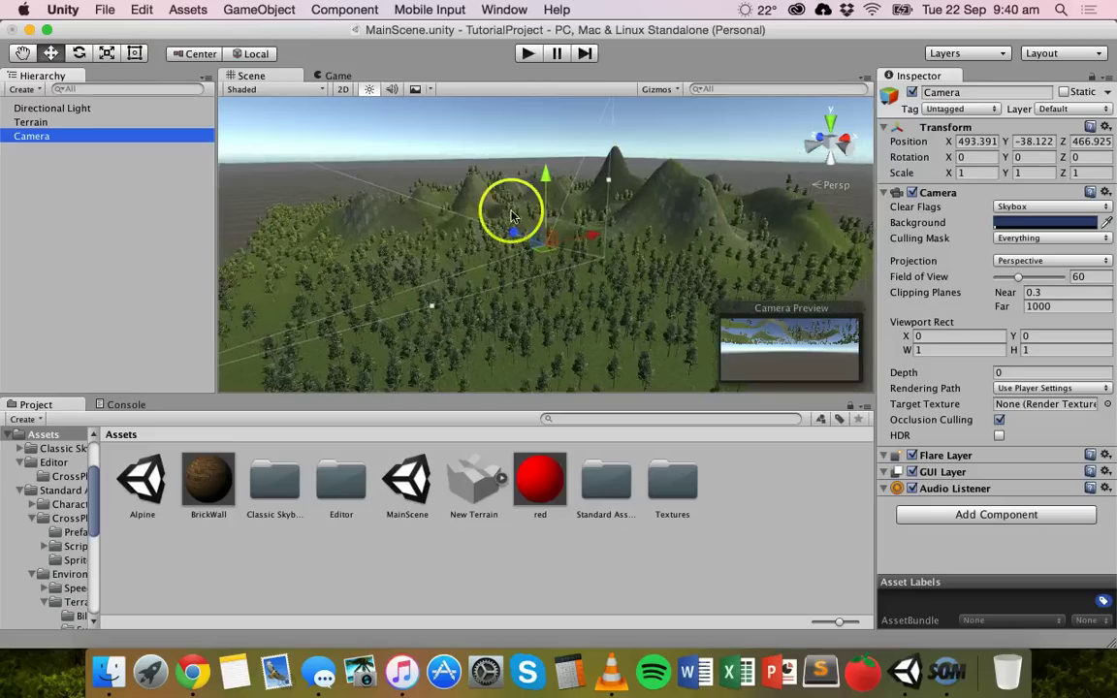
scroll(536, 250, "down", 6)
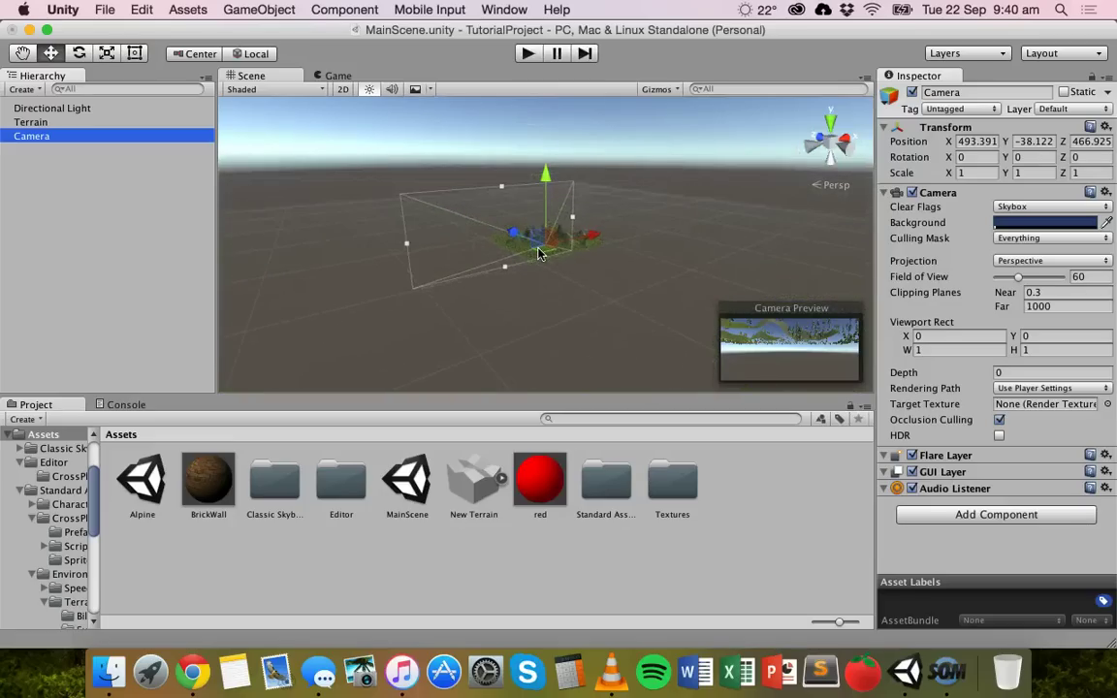
left_click_drag(546, 252, 511, 229, "alt")
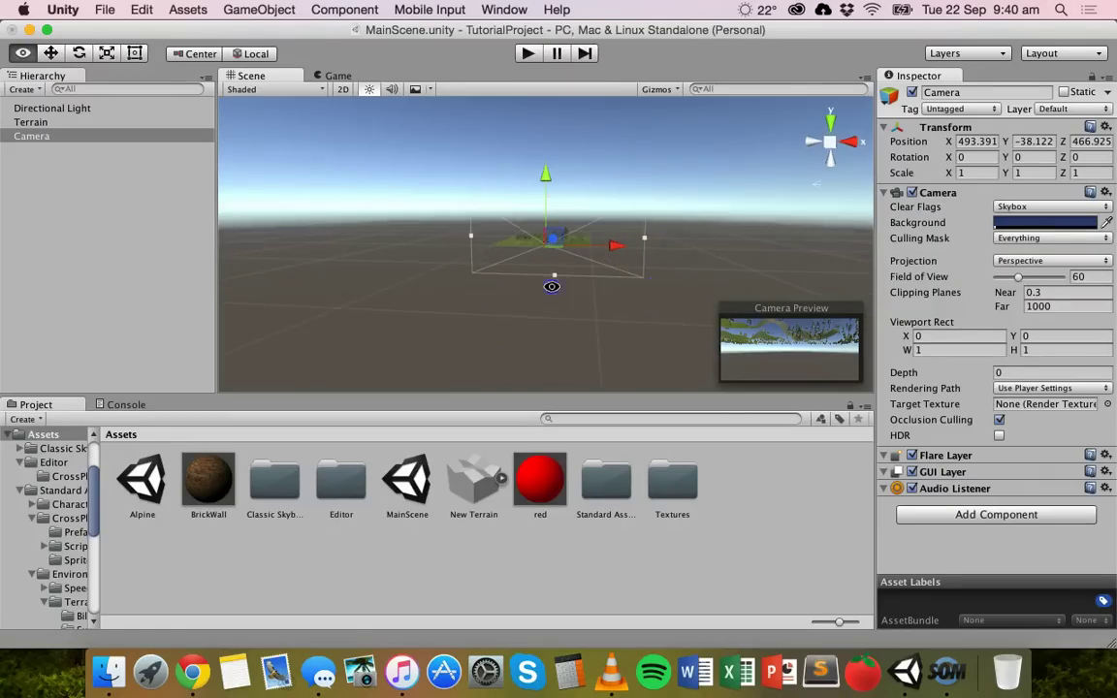
left_click_drag(554, 281, 555, 234, "alt")
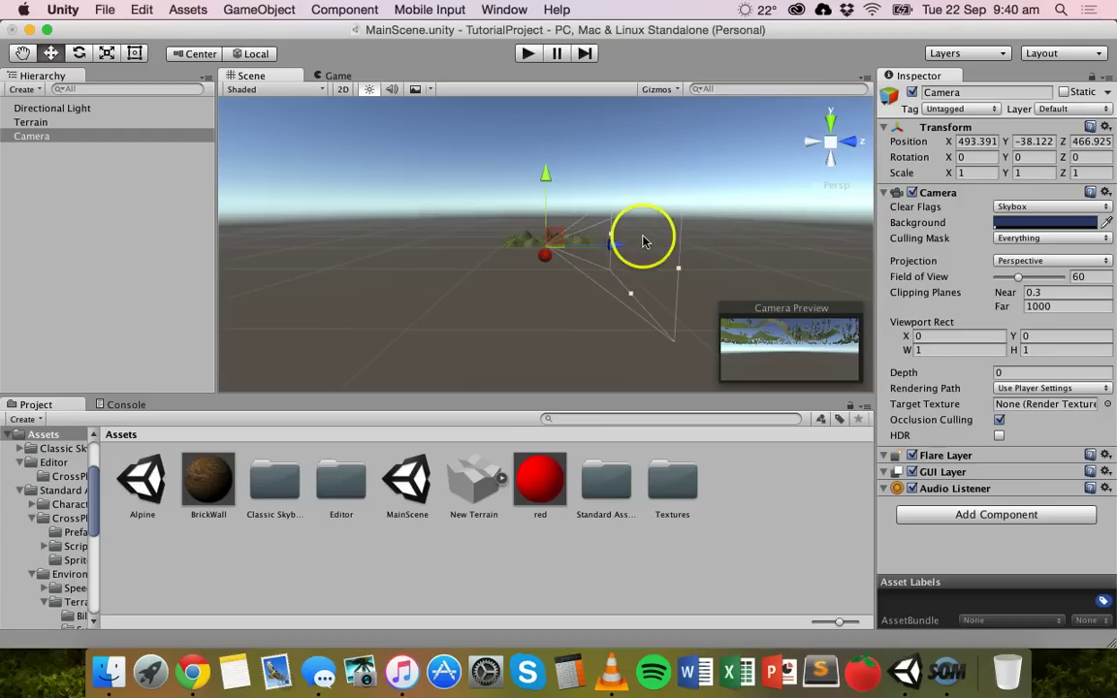
left_click_drag(599, 271, 564, 231, "alt")
scroll(563, 231, "up", 2)
scroll(564, 230, "up", 10)
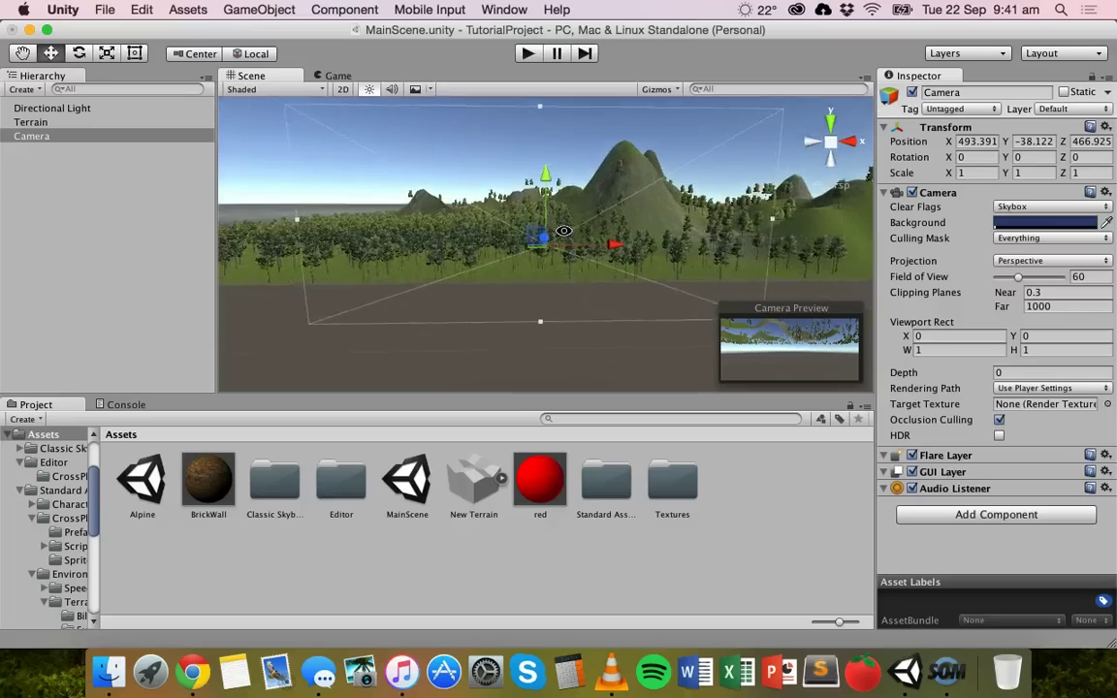
left_click_drag(563, 230, 575, 258, "alt")
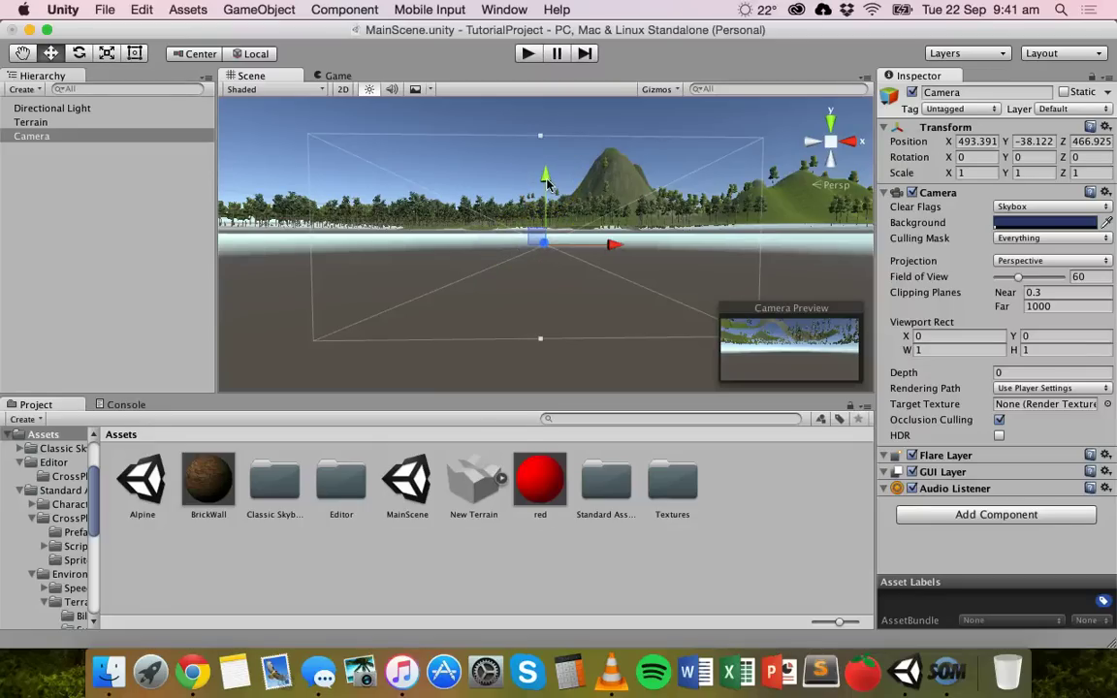
left_click_drag(548, 185, 550, 126)
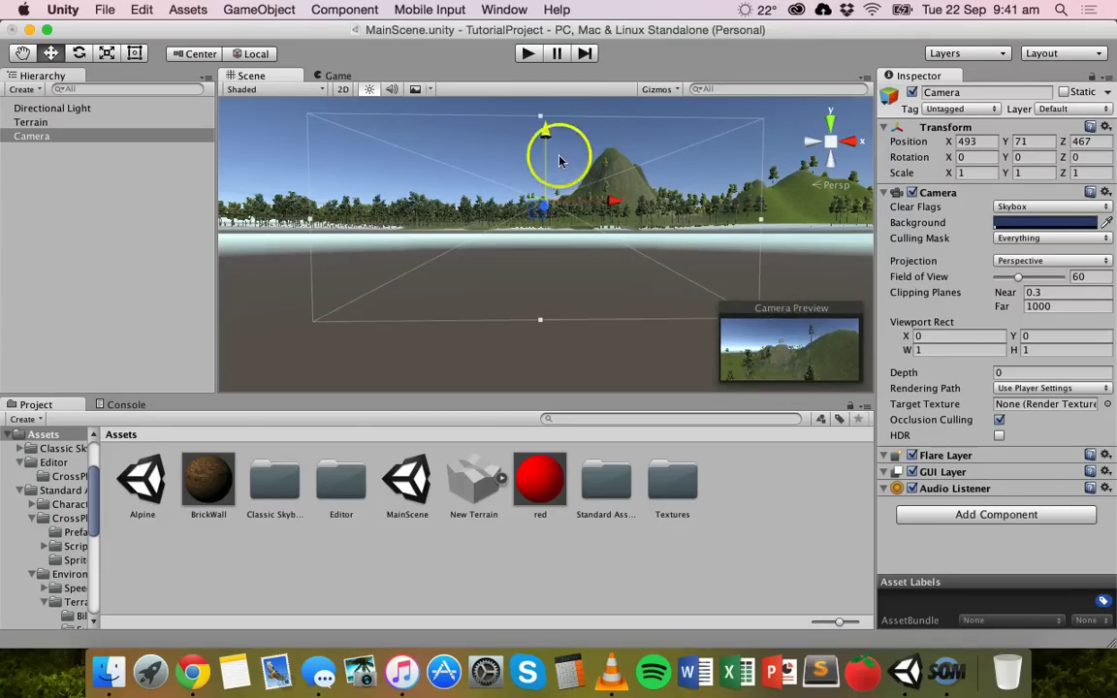
mouse_move(544, 126)
left_mouse_down()
mouse_move(546, 156)
mouse_move(546, 128)
left_mouse_up()
left_click_drag(611, 201, 577, 171)
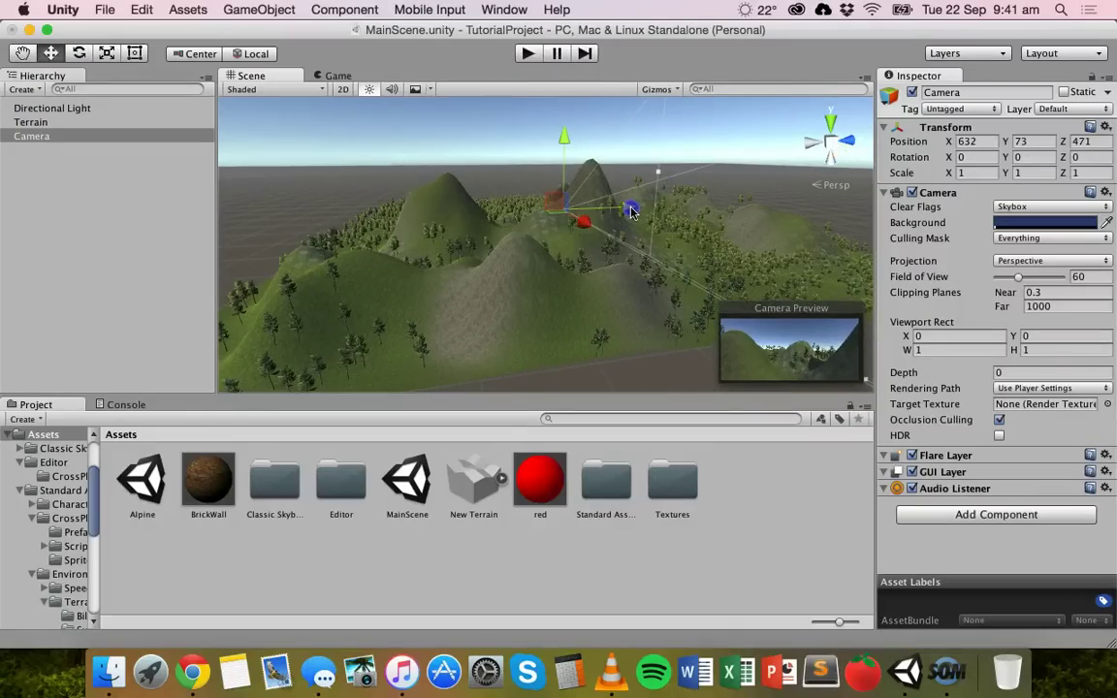
Try moving the camera along Z to about 516 and rotating it freely around its axes.
left_click_drag(626, 212, 1111, 240)
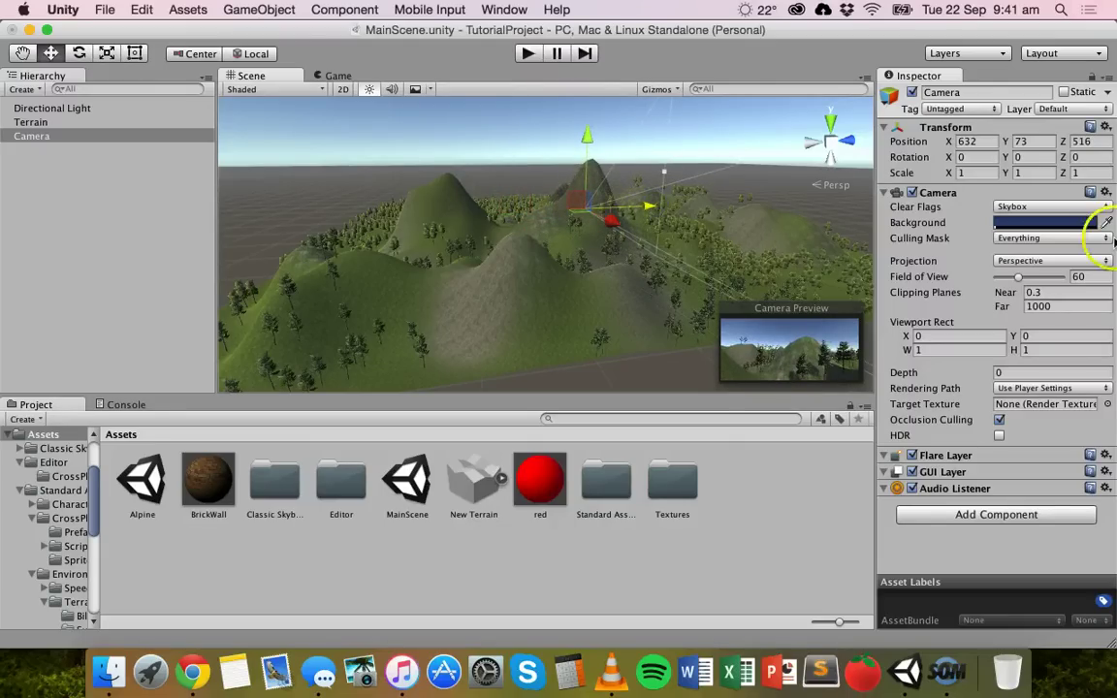
left_click(984, 141)
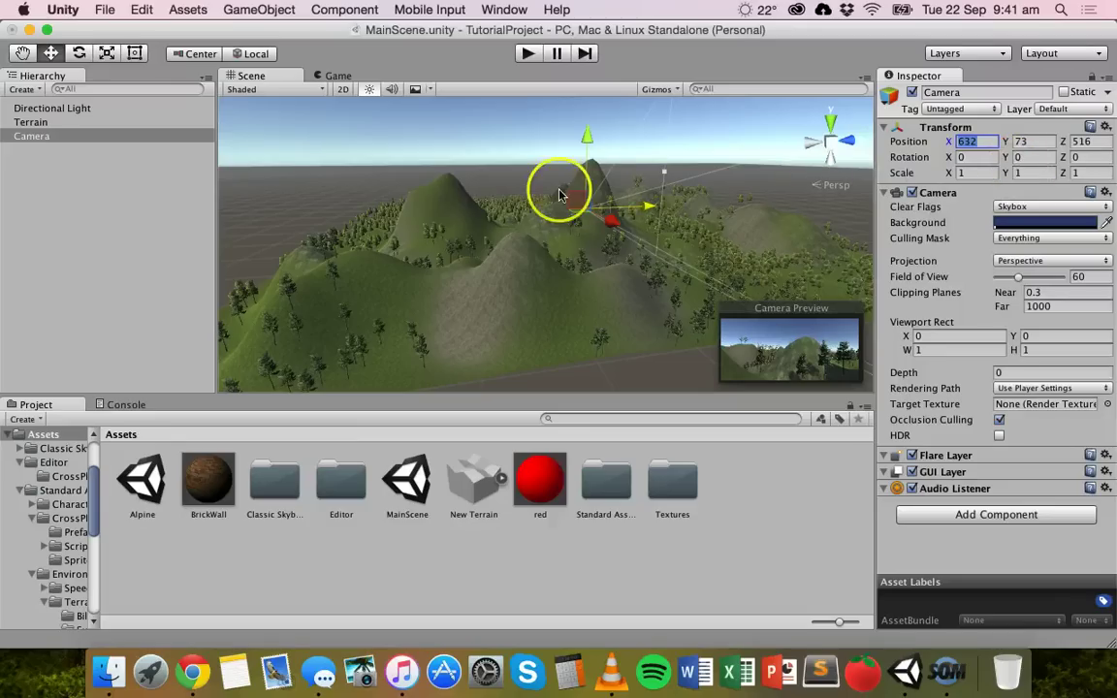
left_click(80, 54)
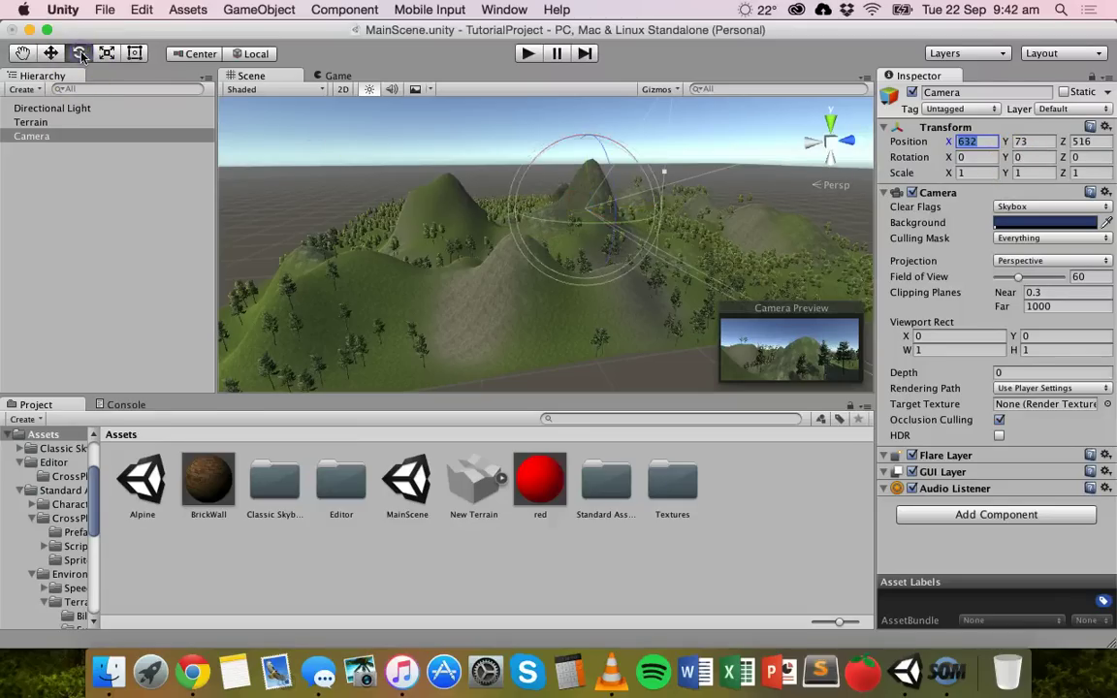
left_click(560, 226)
left_click_drag(560, 226, 608, 152)
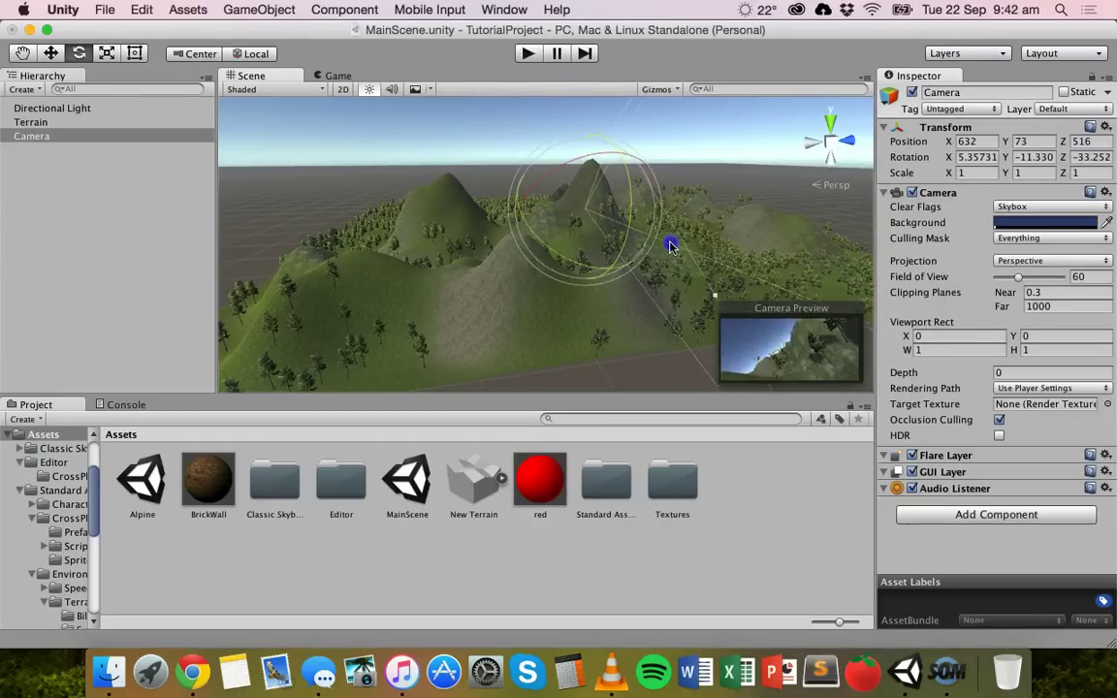
left_click_drag(670, 245, 760, 300)
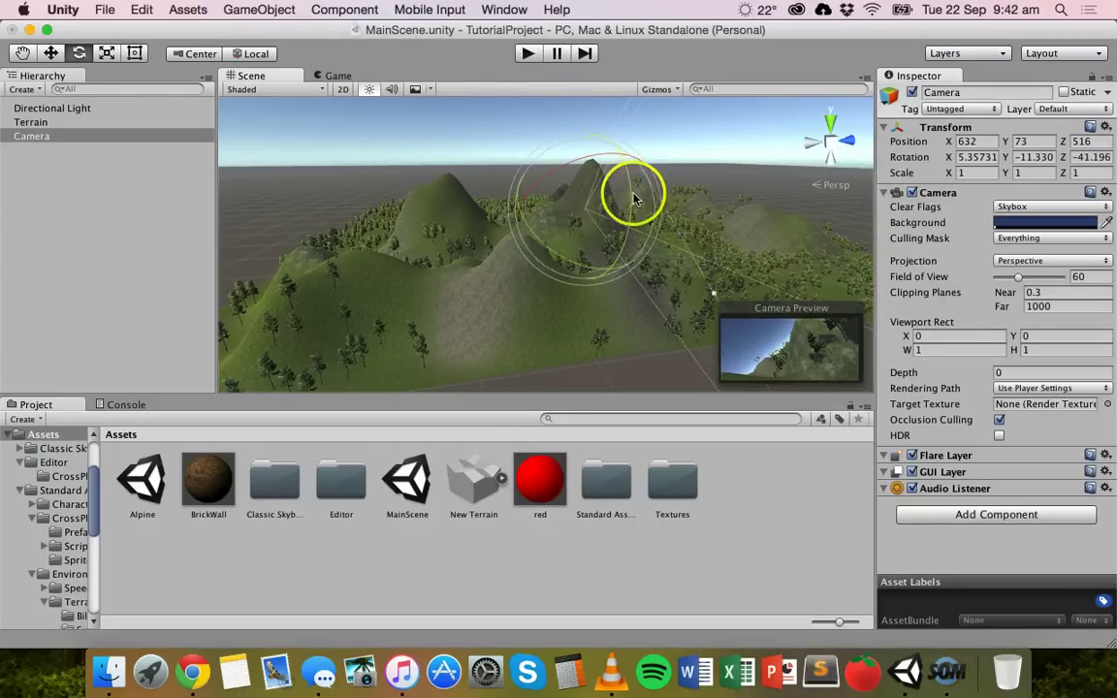
left_click_drag(628, 194, 615, 97)
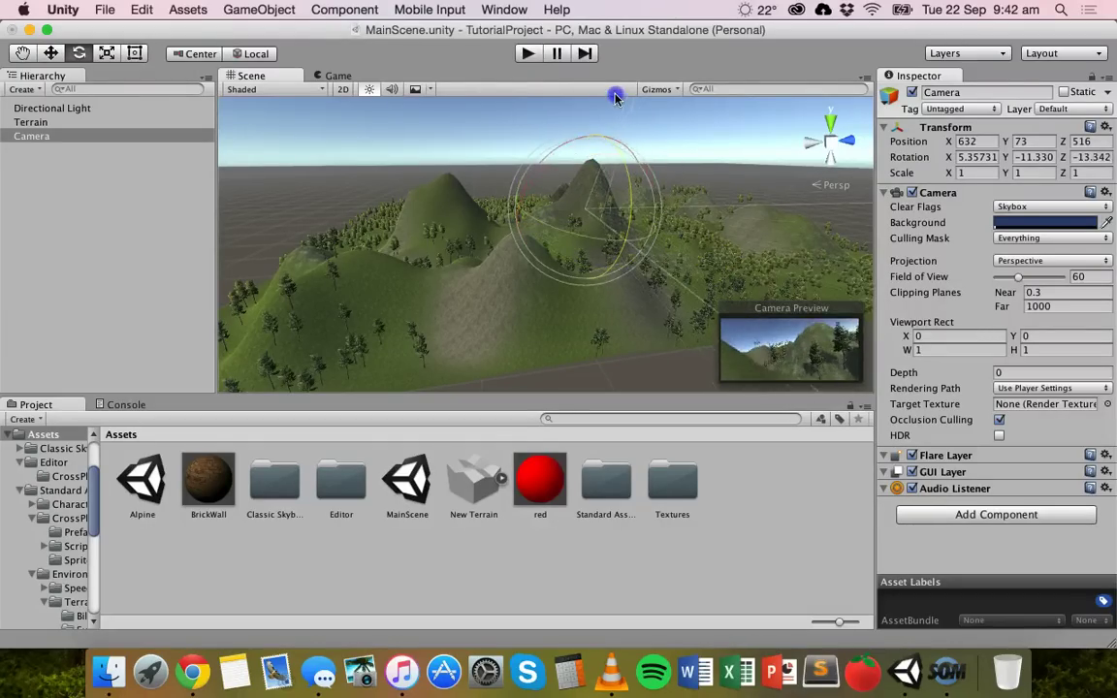
Undo the camera's rotations and its last move along Z.
key("super+z")
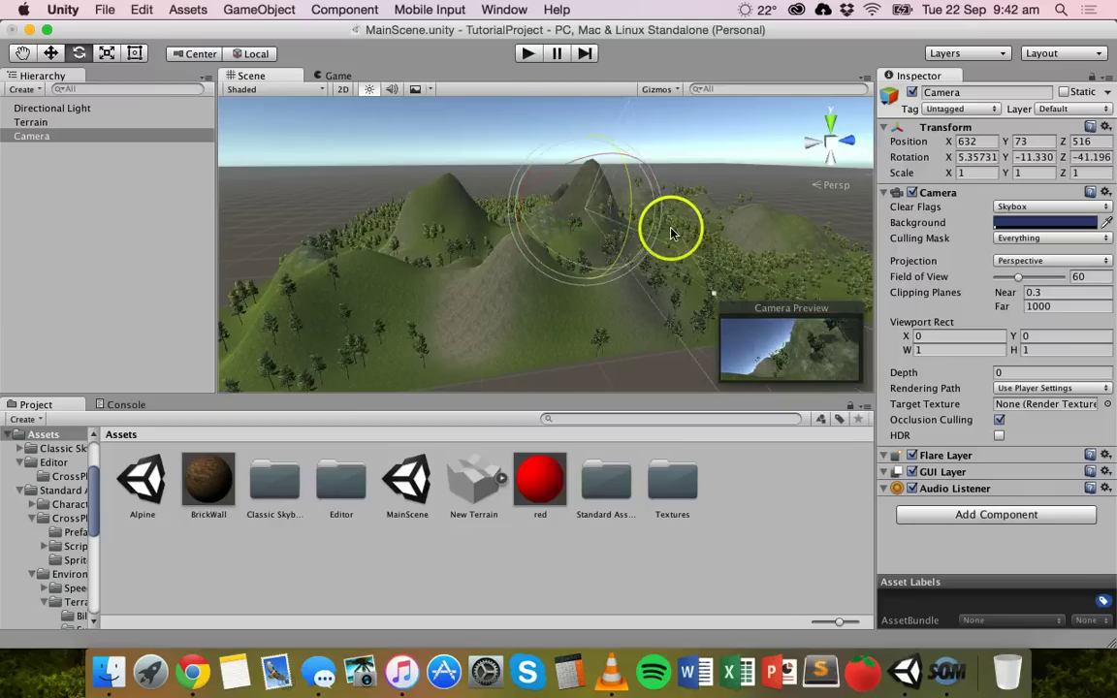
key("super+z")
key("super+z")
key("super+z")
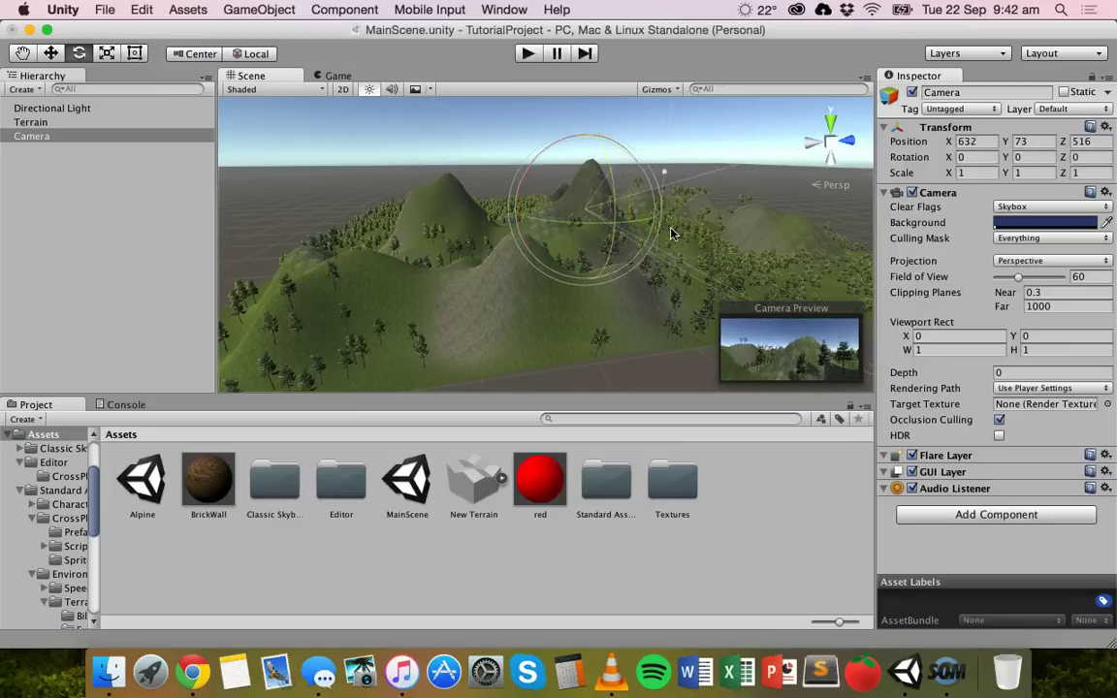
key("super+z")
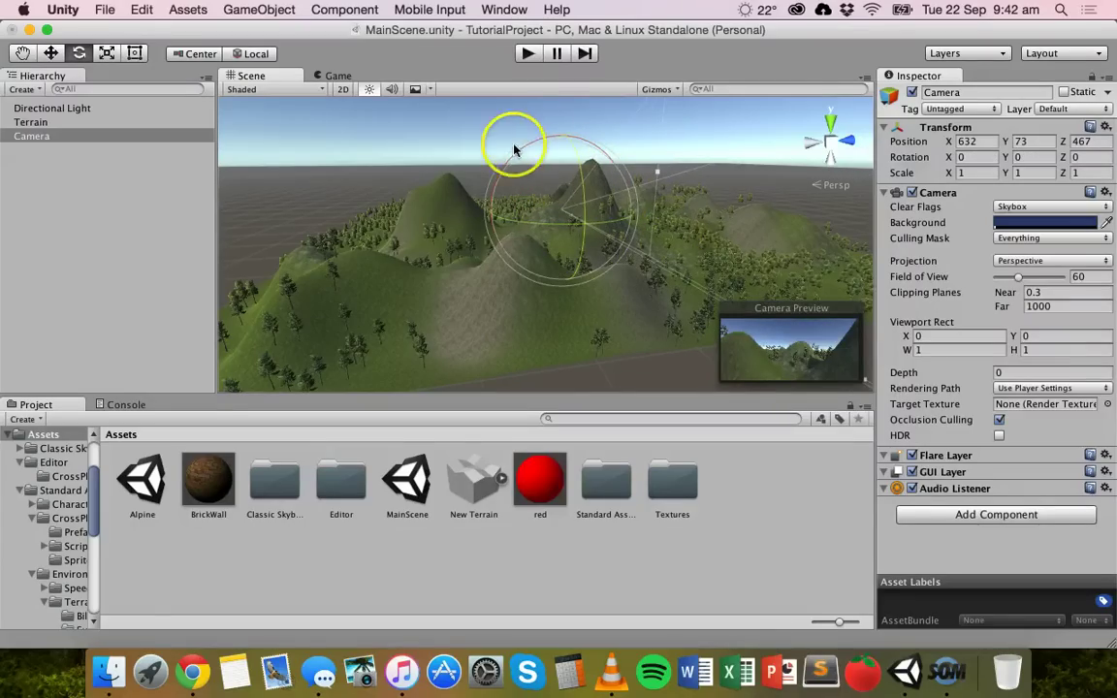
Run the scene in play mode to check the view from the repositioned camera, and stop the game.
left_click(527, 54)
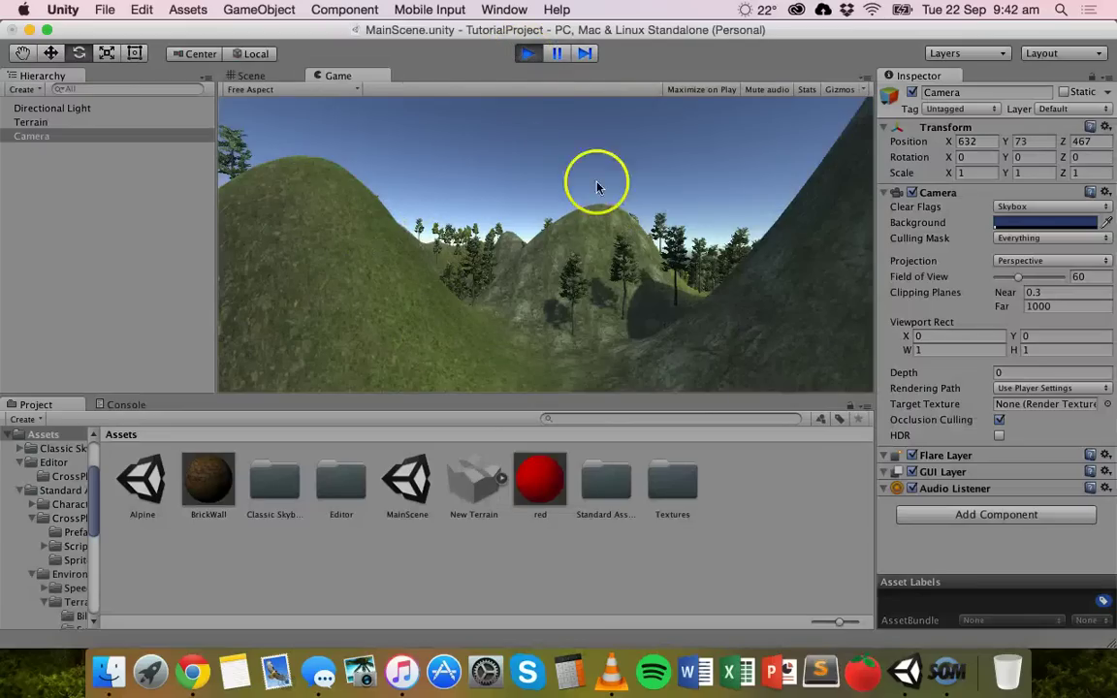
left_click(526, 54)
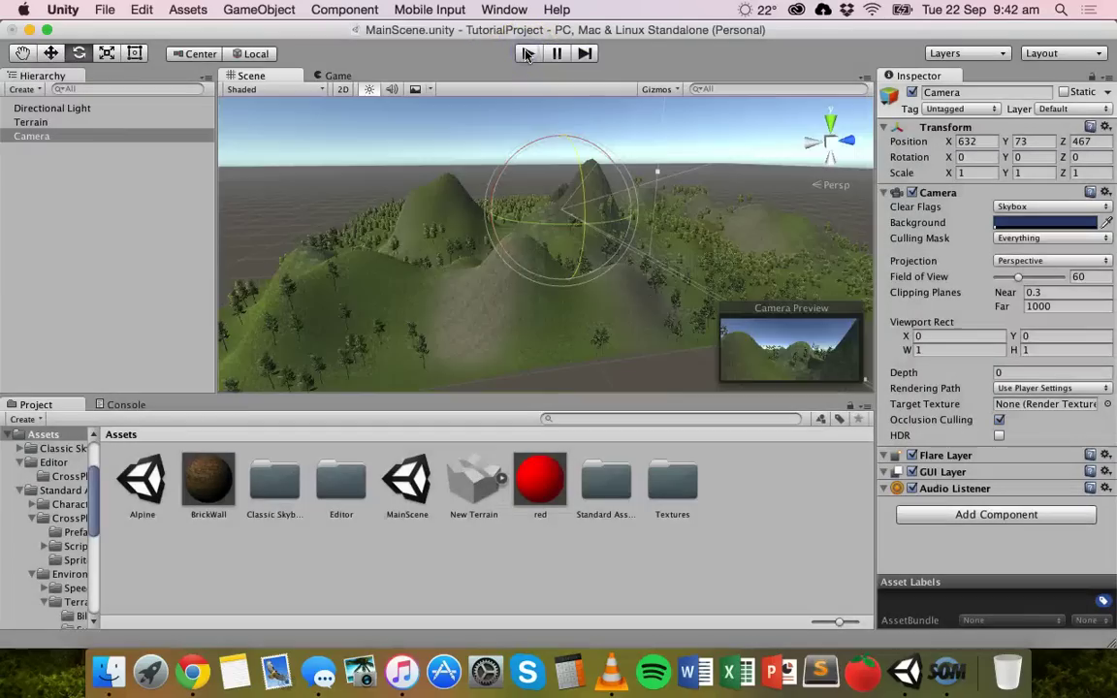
Add a second camera object to the scene.
left_click(95, 137)
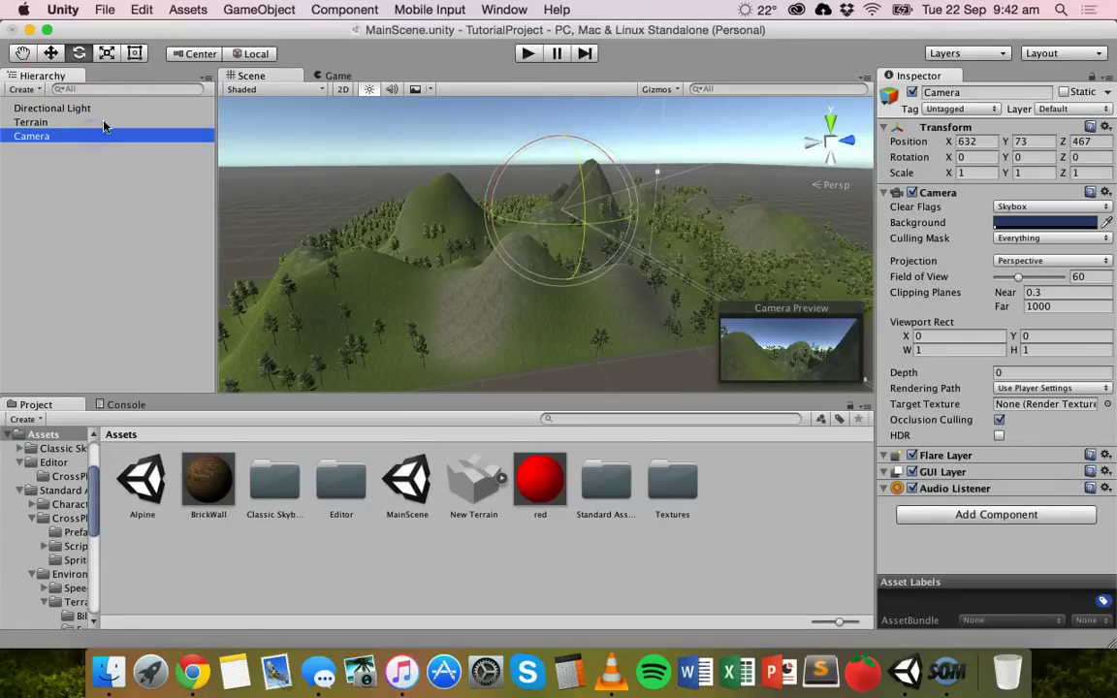
left_click(259, 9)
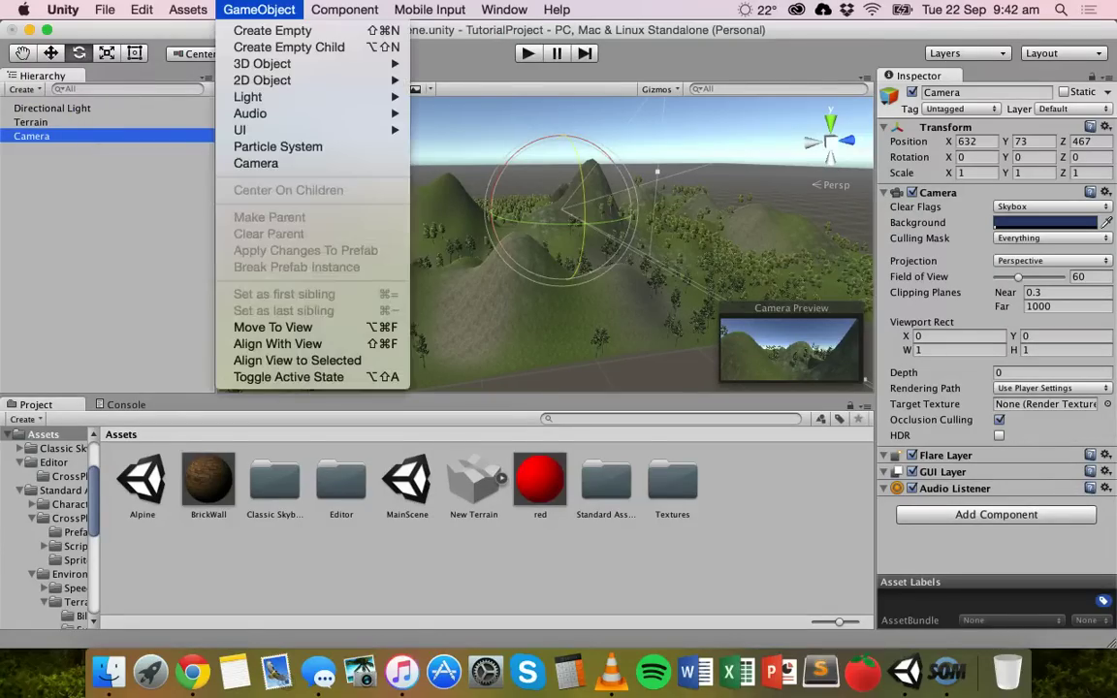
left_click(281, 162)
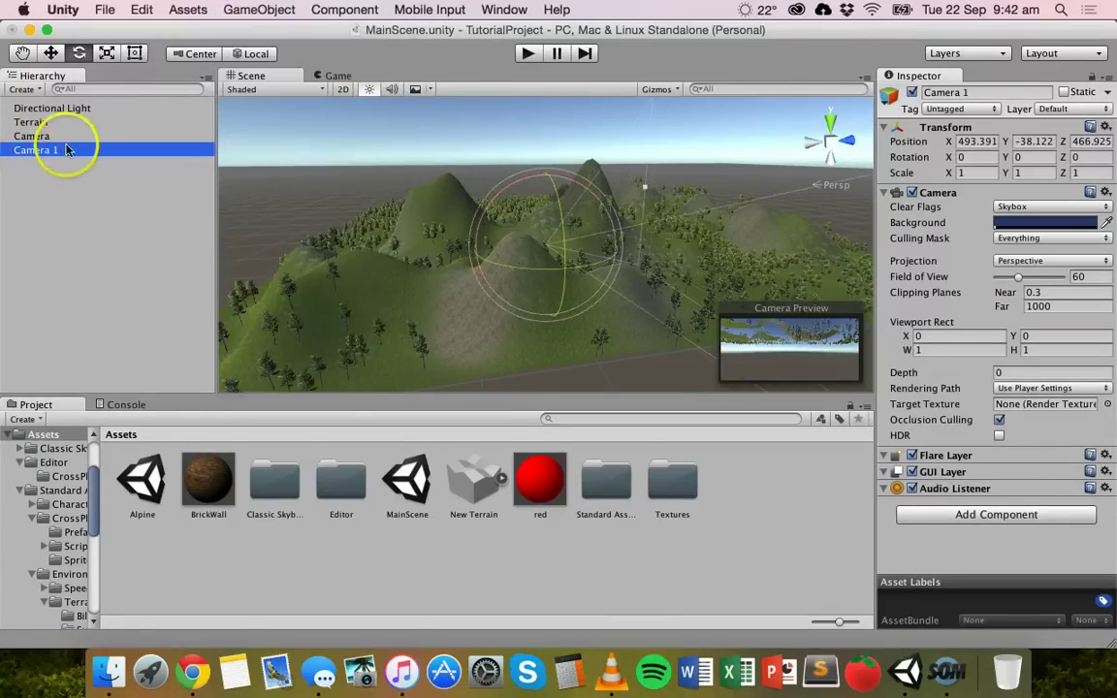
Add a third camera object to the scene.
left_click(259, 9)
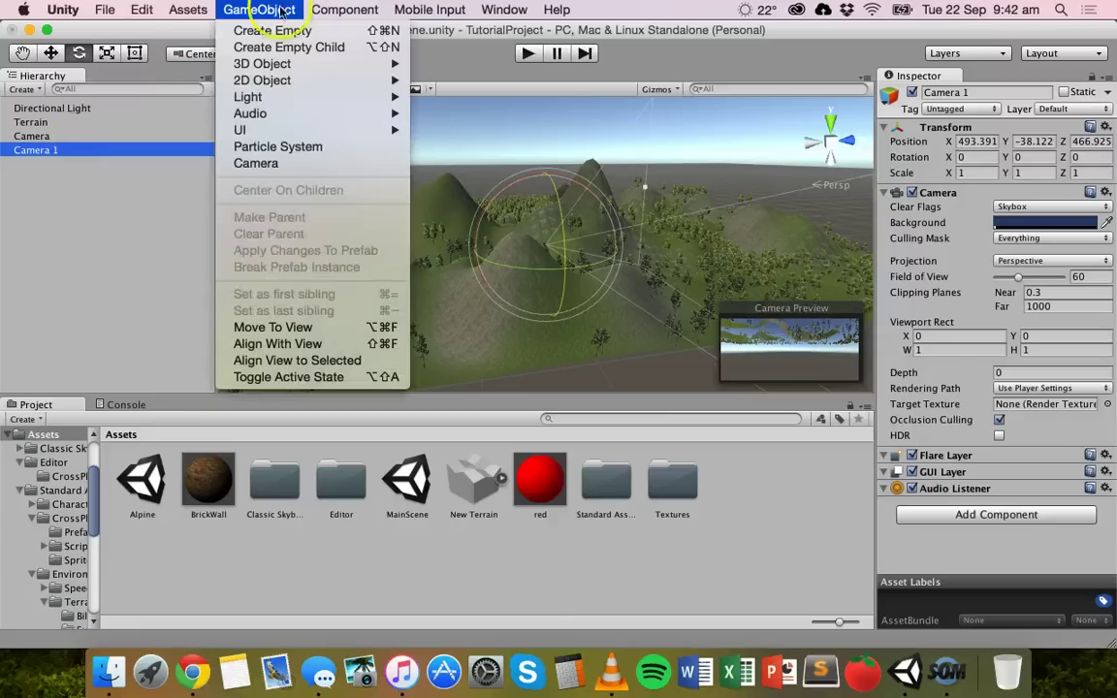
left_click(272, 164)
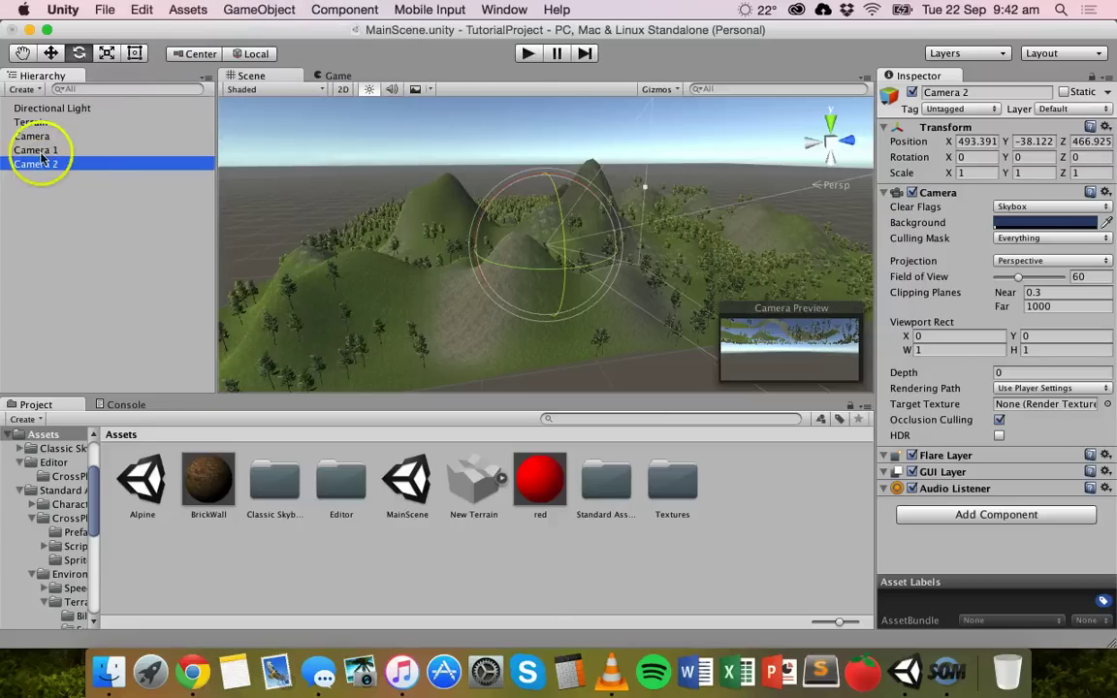
Rotate Camera 1 to about -55.7 degrees around Y and raise it to a Y position of about 37.
left_click(45, 150)
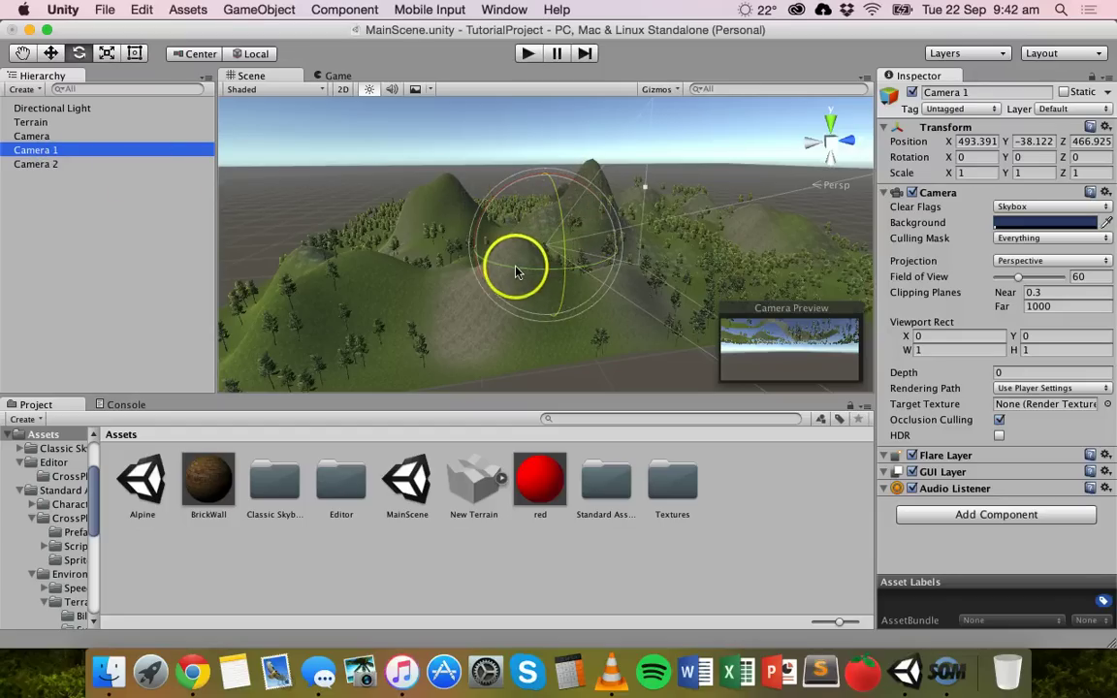
left_click_drag(514, 268, 679, 269)
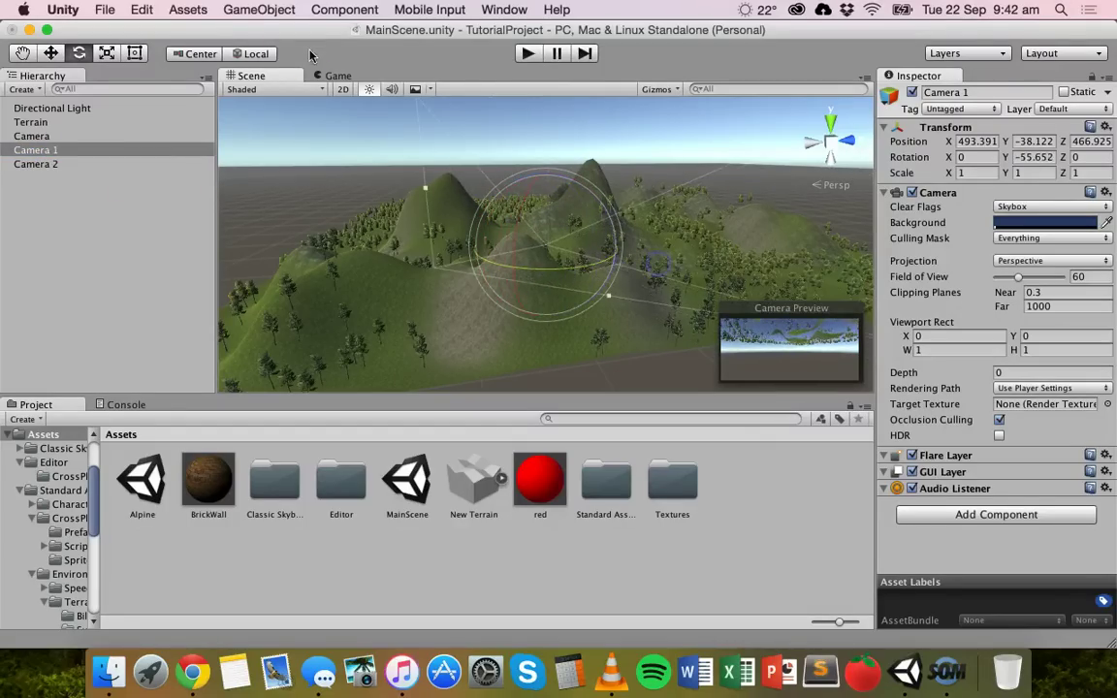
left_click(50, 53)
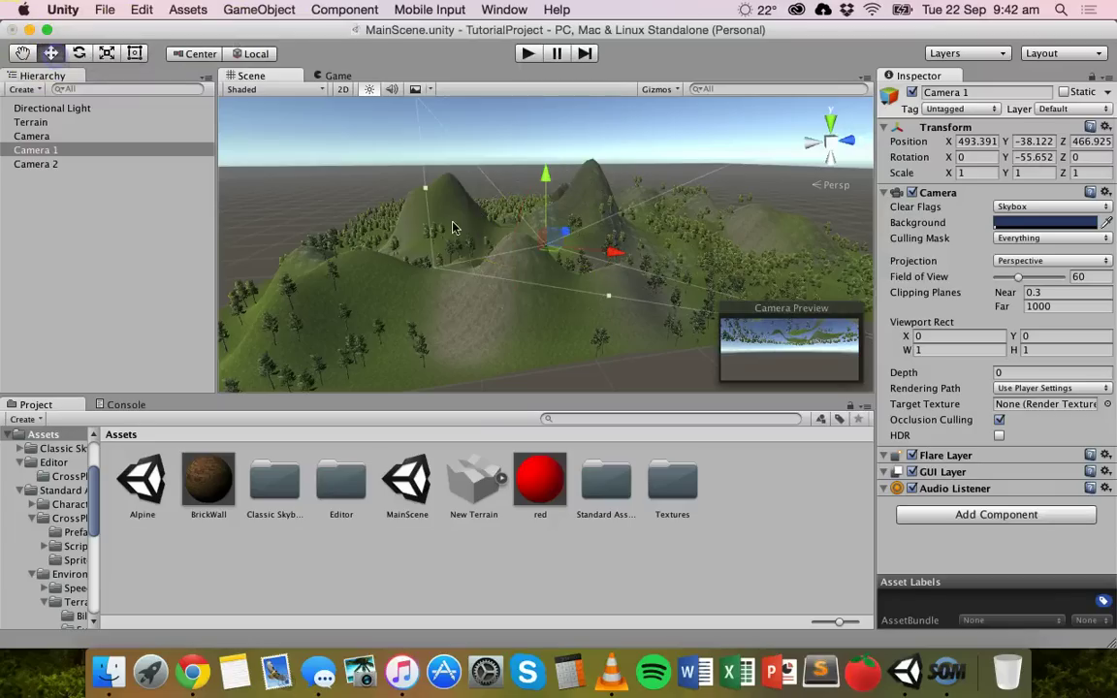
left_click_drag(544, 184, 551, 158)
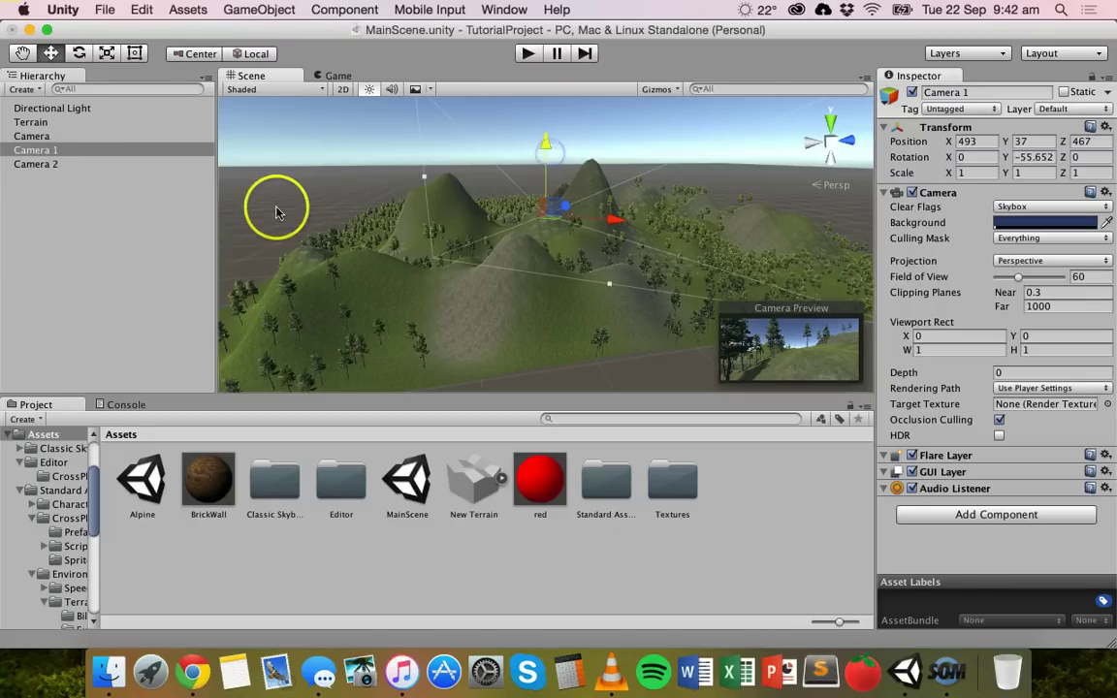
Move Camera 2 to about X 644, Y 78, Z 806 and rotate it to about 24.9, -14.8, -6.3 degrees.
left_click(55, 163)
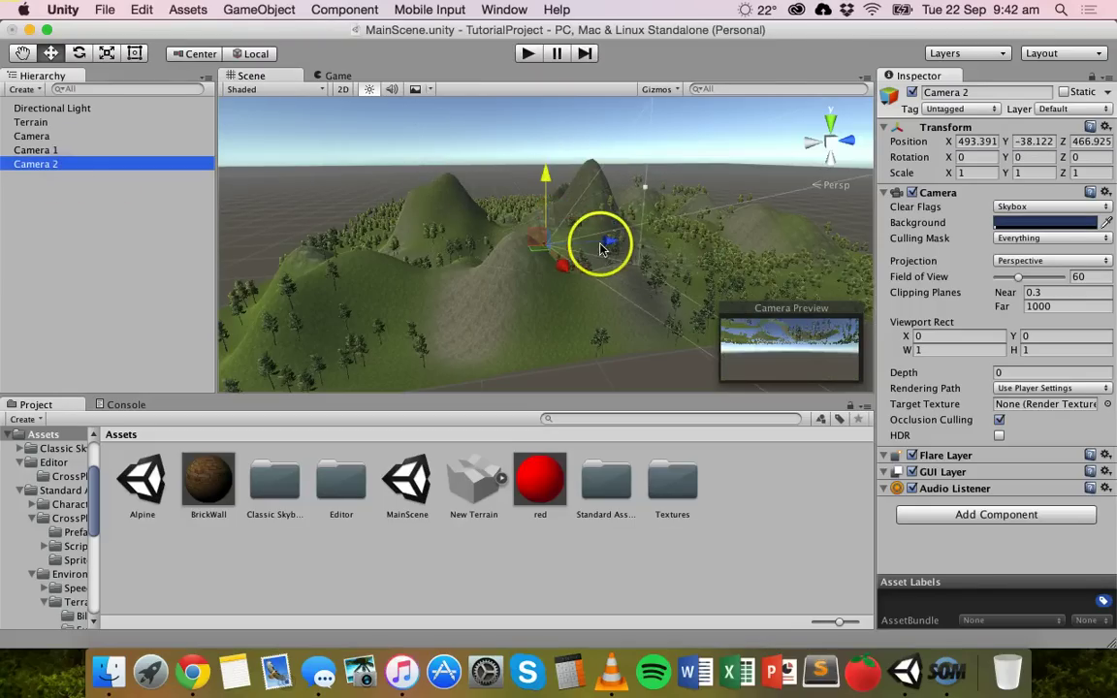
left_click_drag(609, 241, 764, 286)
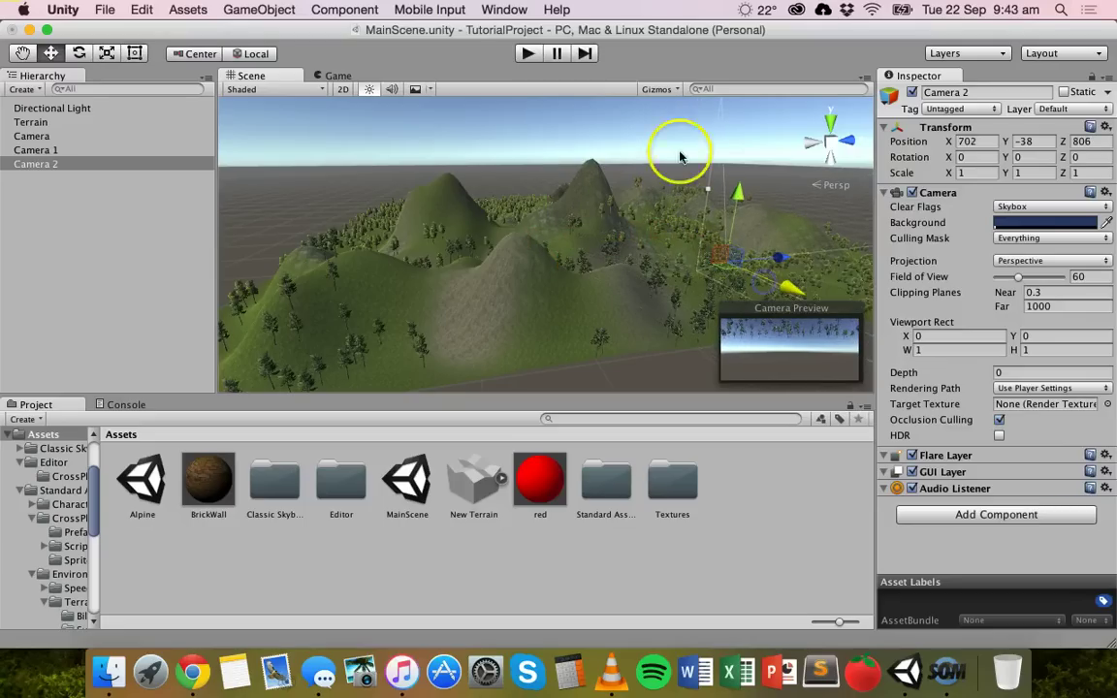
left_click_drag(734, 199, 781, 132)
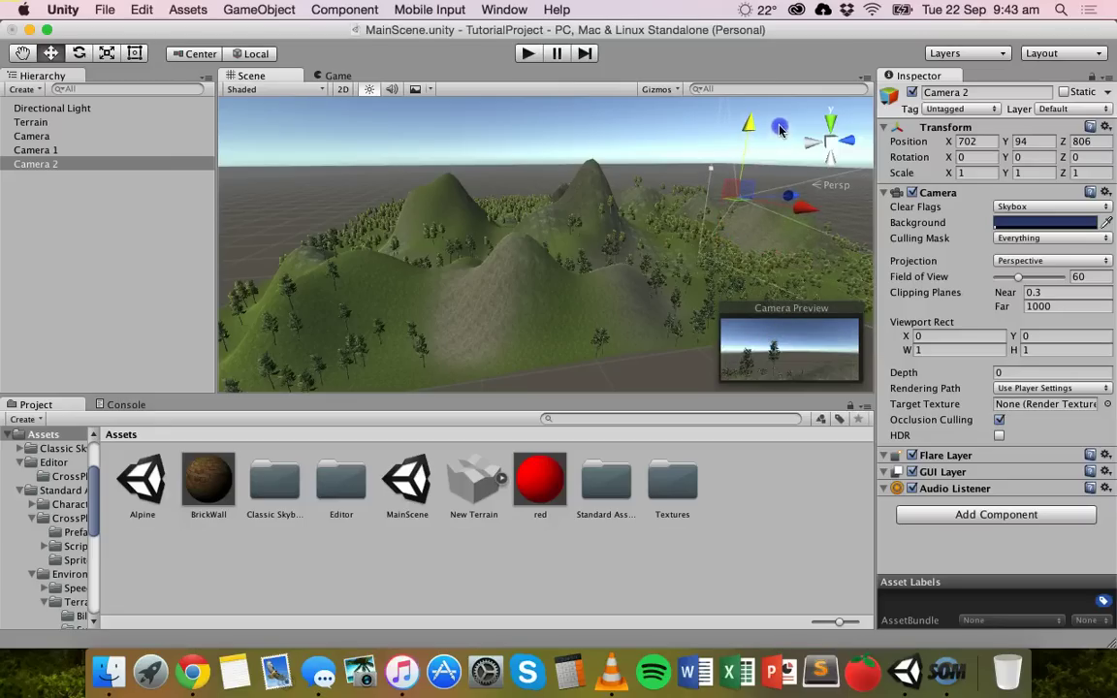
left_click_drag(803, 194, 782, 207)
left_click_drag(734, 122, 743, 194)
left_click(80, 54)
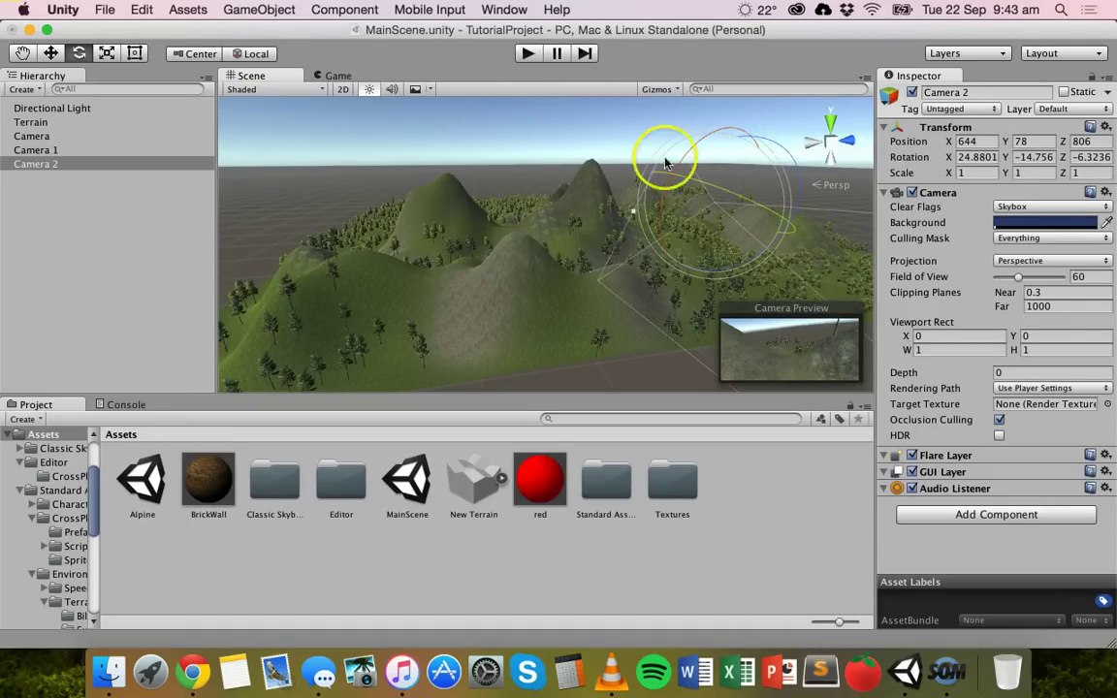
Compare the preview views of Camera, Camera 1 and Camera 2 by selecting each in turn, and clear the selection.
left_click(42, 137)
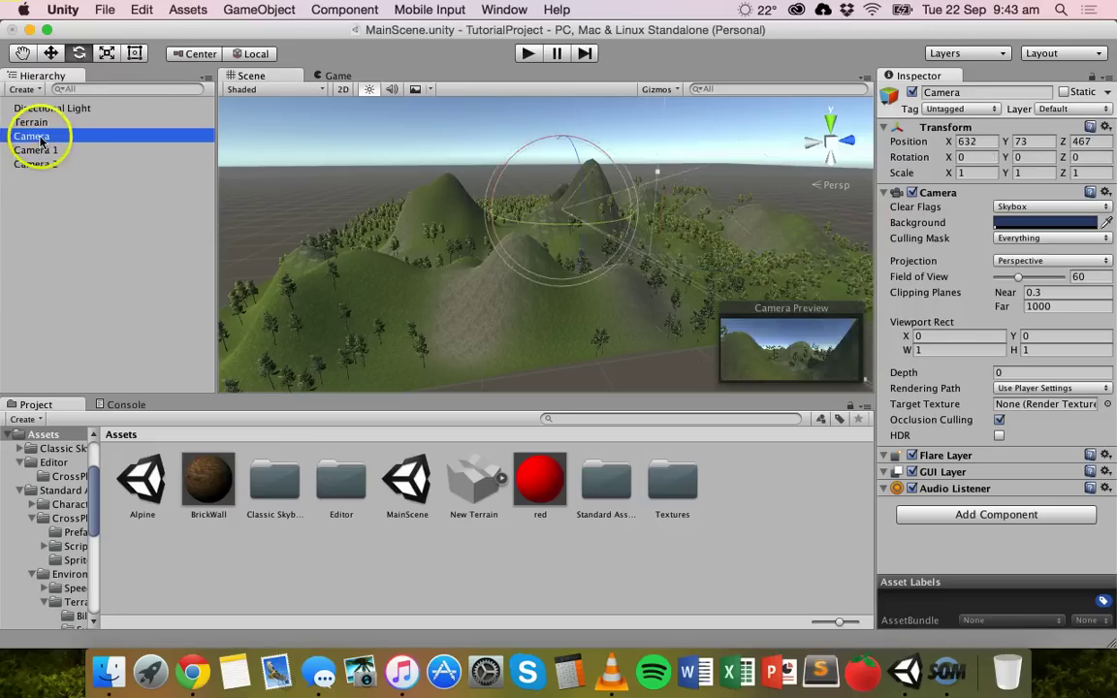
left_click(48, 153)
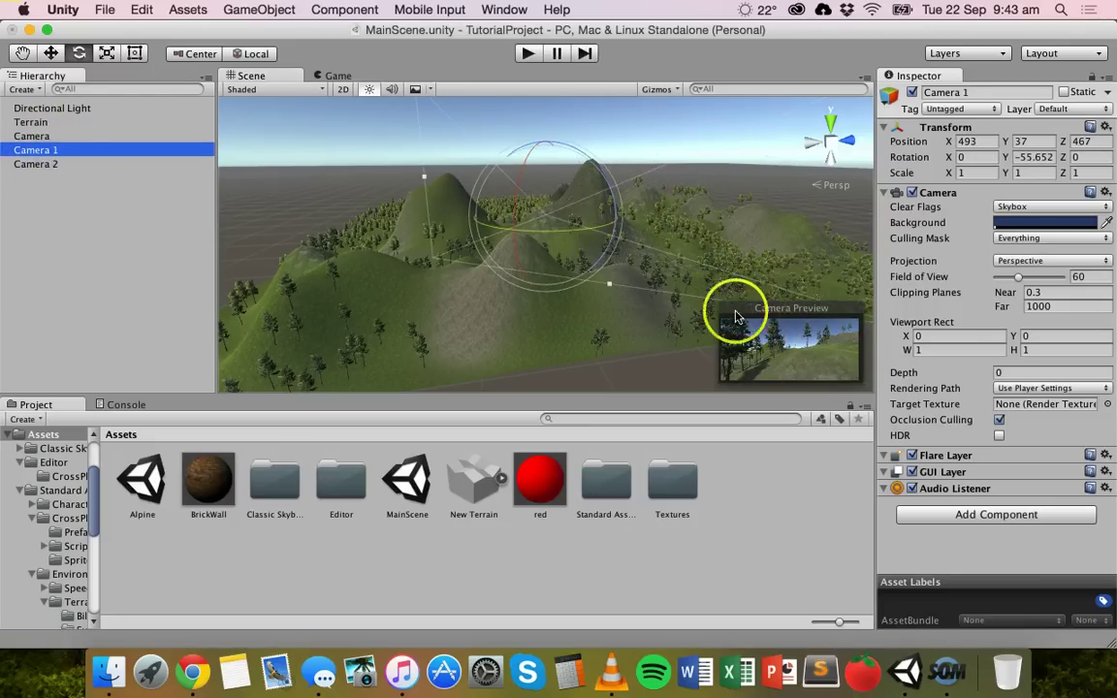
left_click(51, 163)
left_click(42, 150)
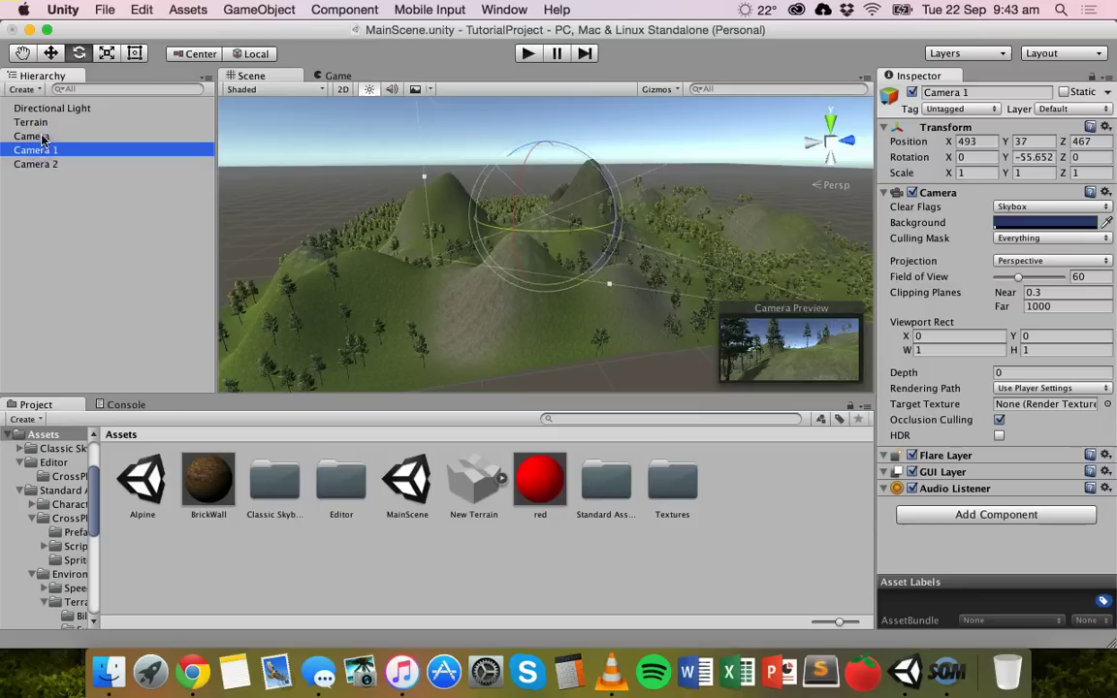
left_click(42, 136)
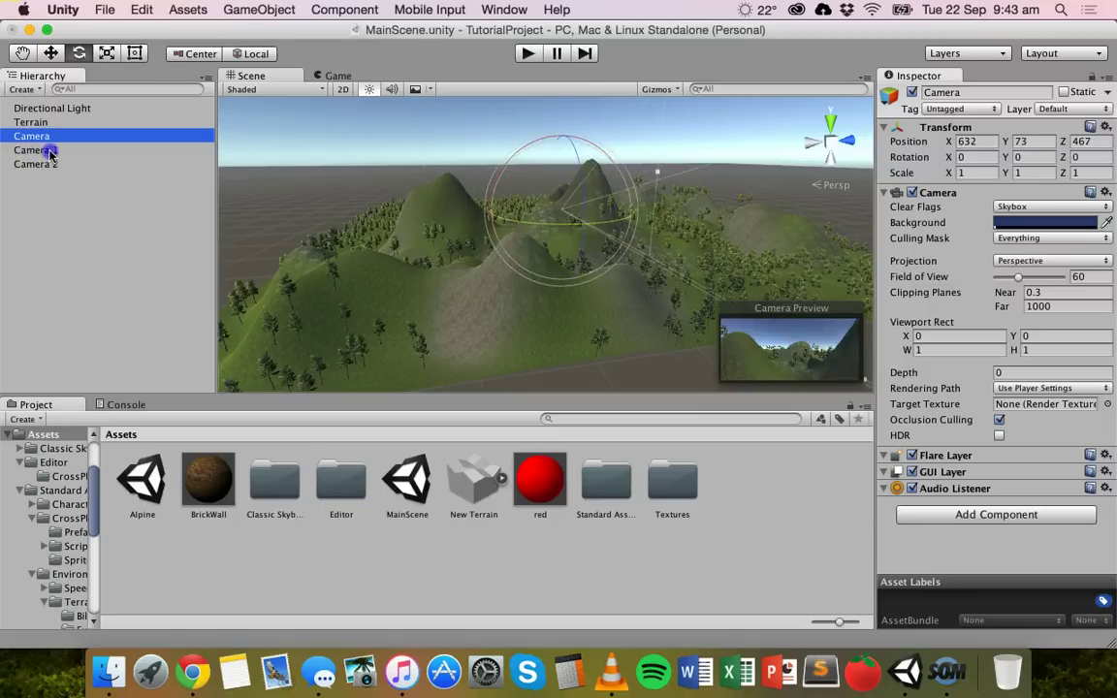
left_click(48, 151)
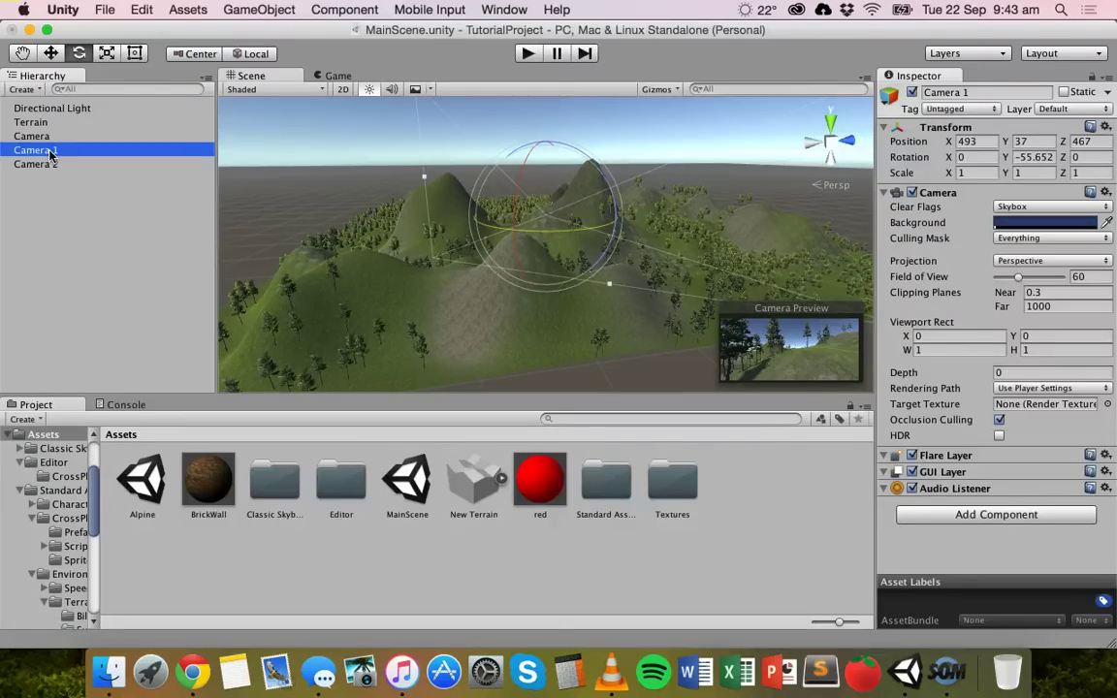
left_click(48, 166)
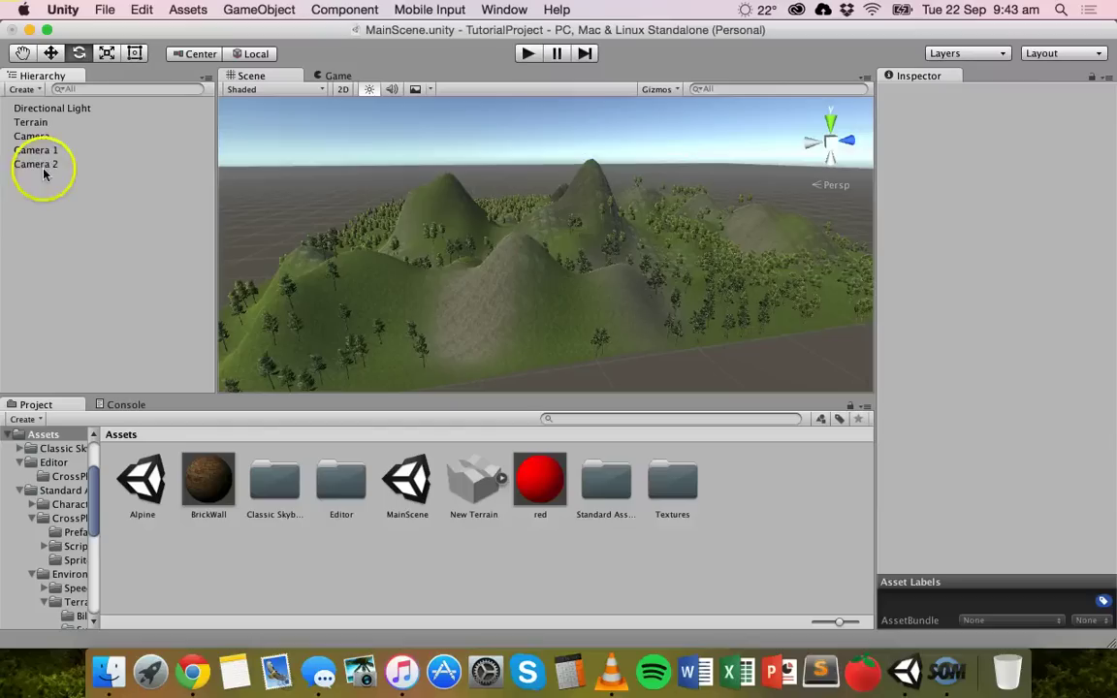
left_click(47, 149)
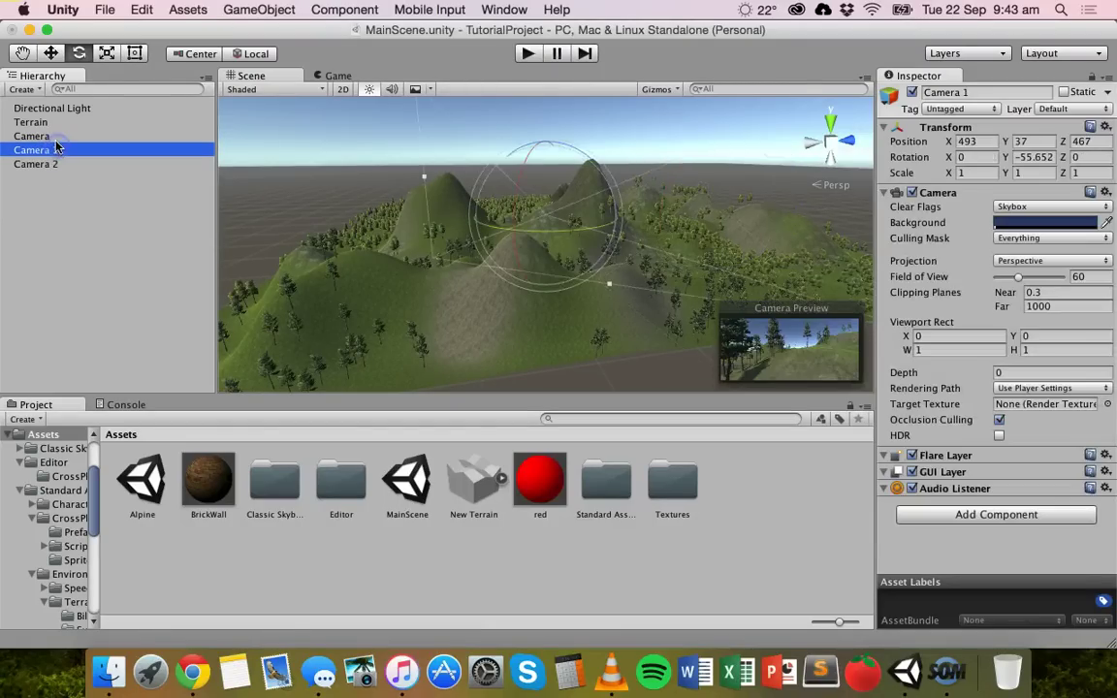
left_click(38, 138)
left_click(47, 151)
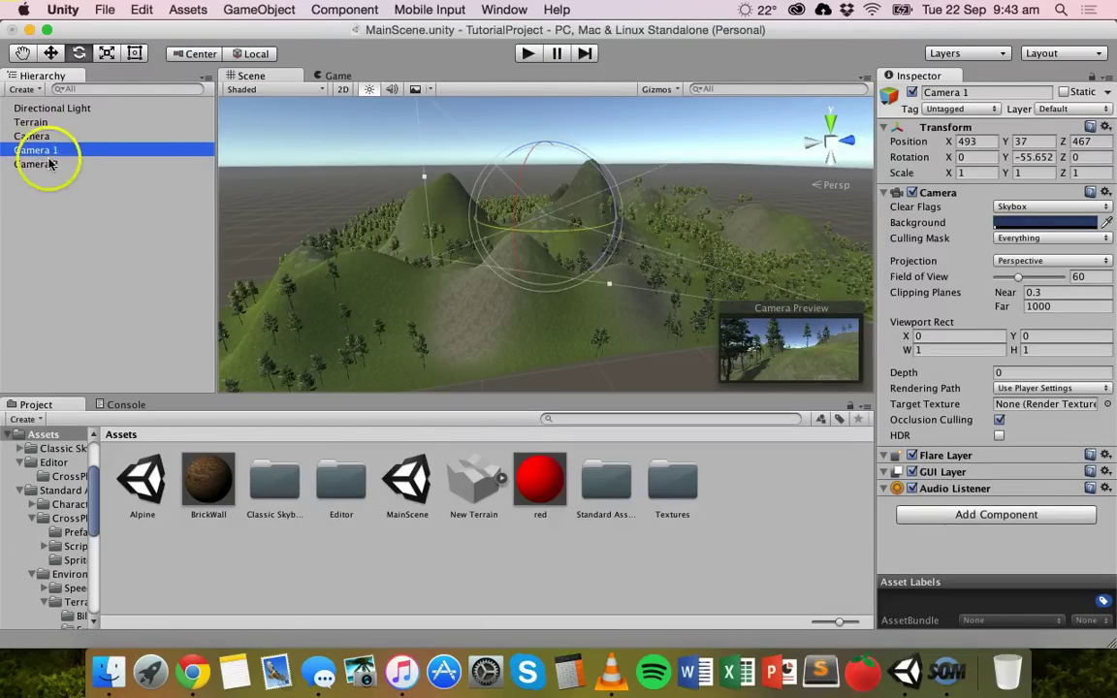
left_click(58, 163)
left_click(44, 150)
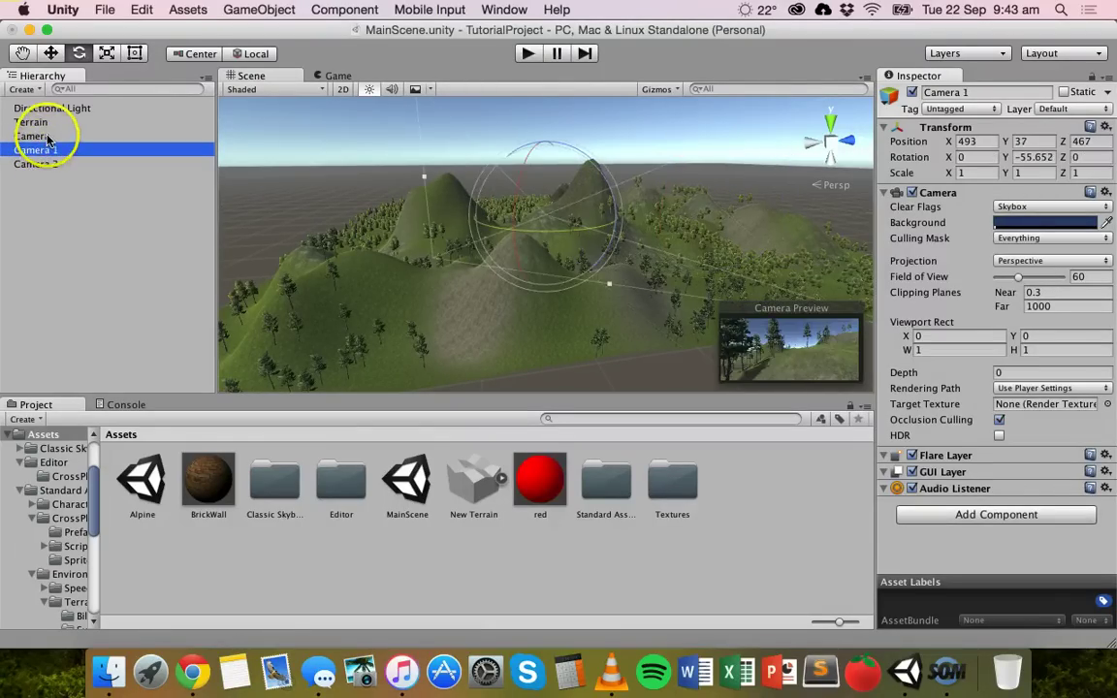
left_click(47, 137)
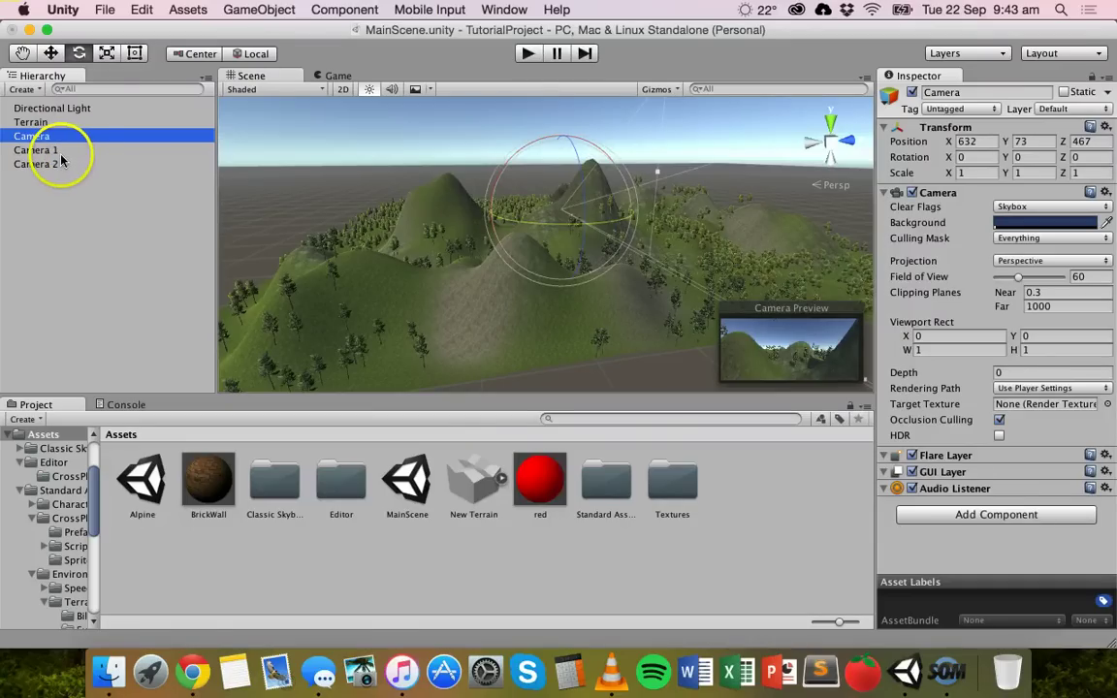
left_click(60, 151)
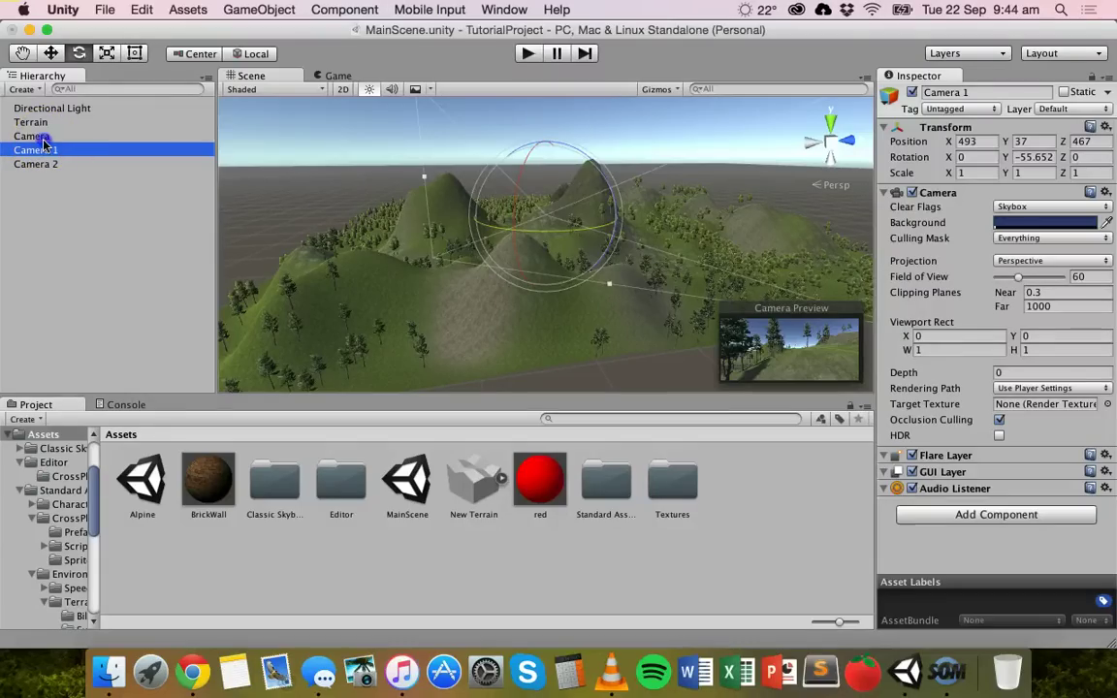
left_click(43, 140)
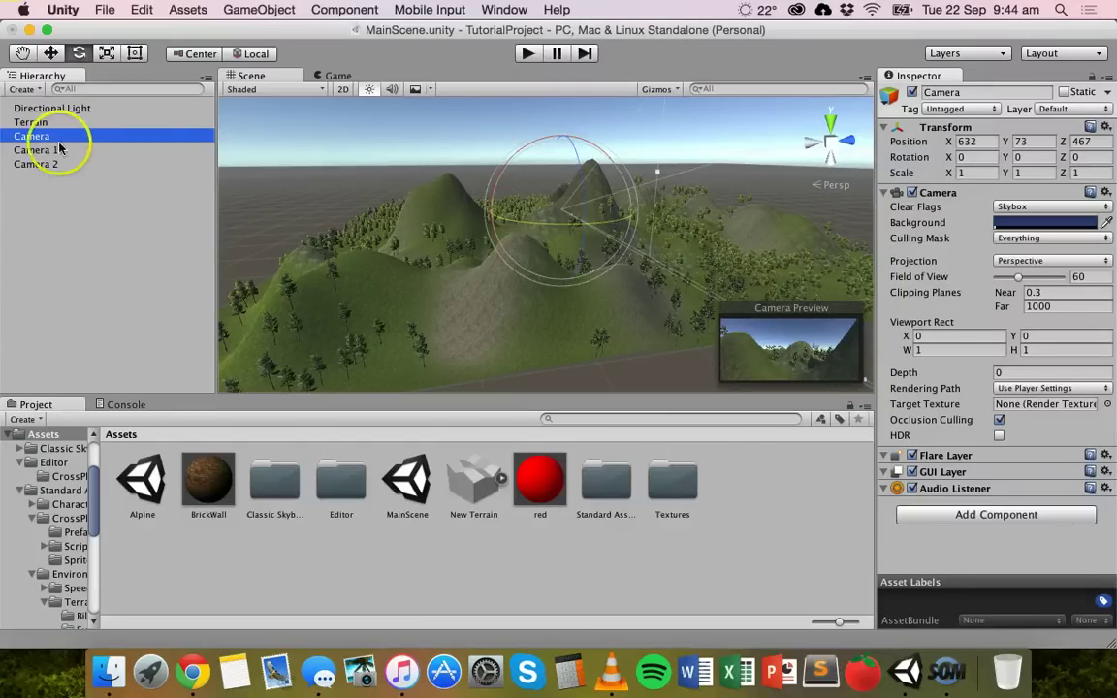
left_click(60, 174)
left_click(36, 165)
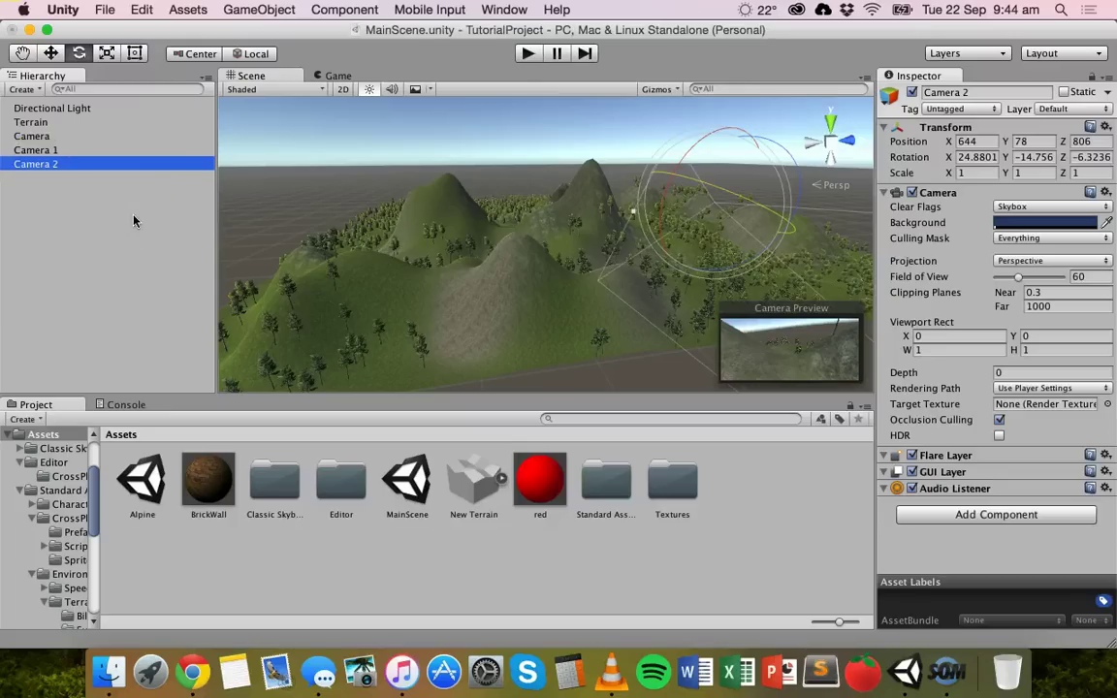
left_click(43, 163)
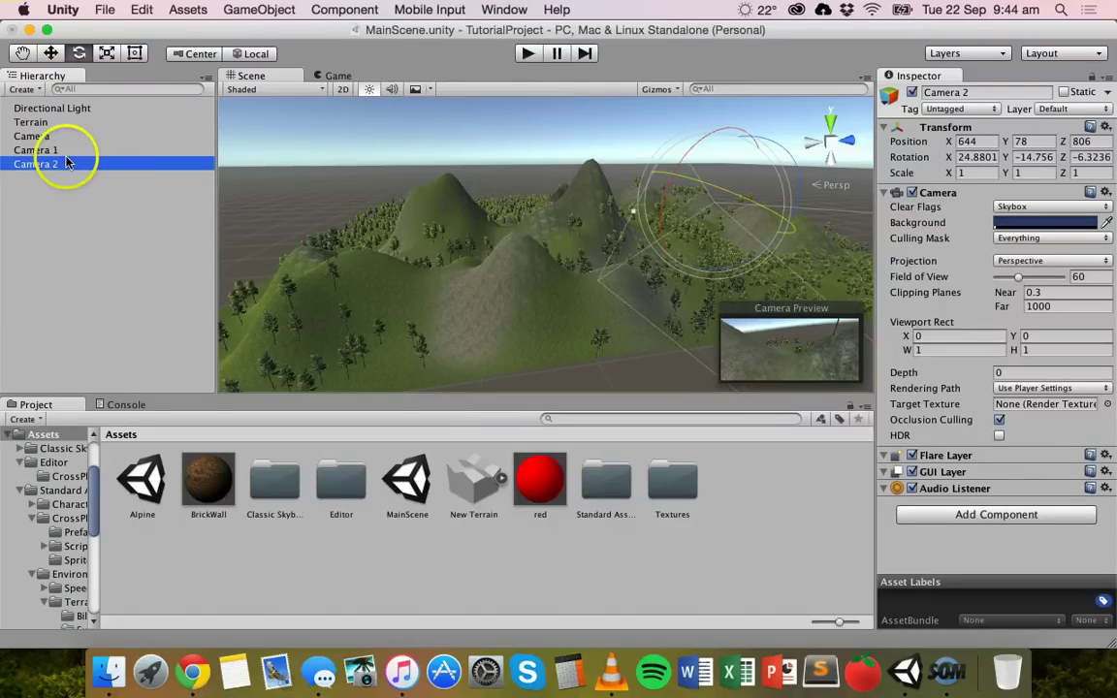
left_click(107, 186)
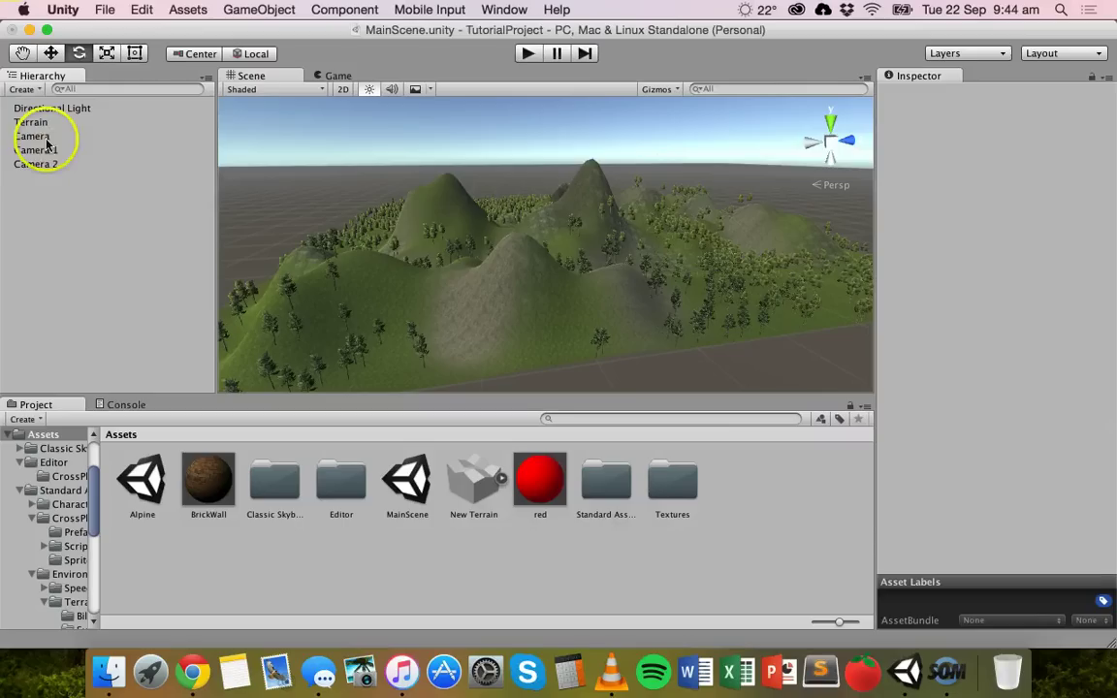